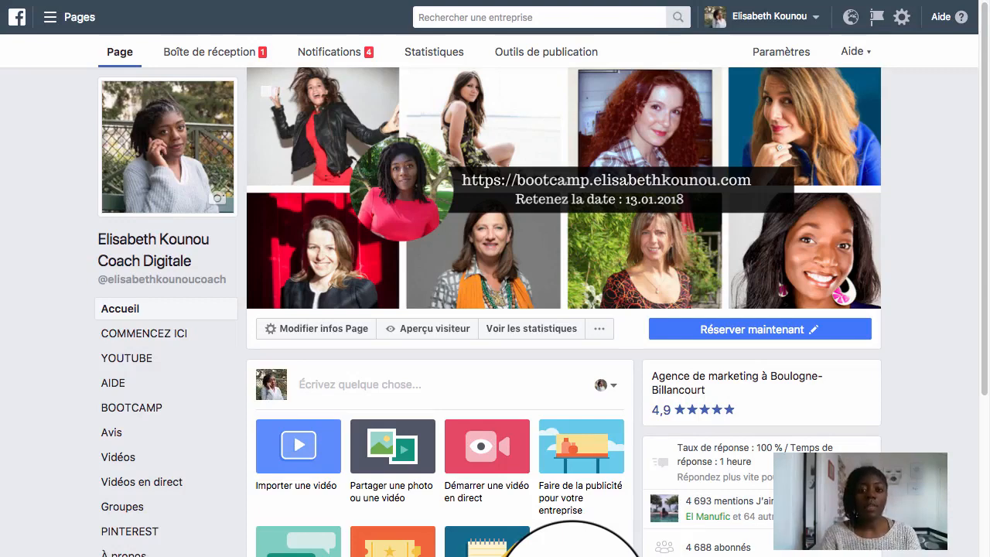
- Switch to MailChimp and log in with the account credentials already filled in
click(499, 34)
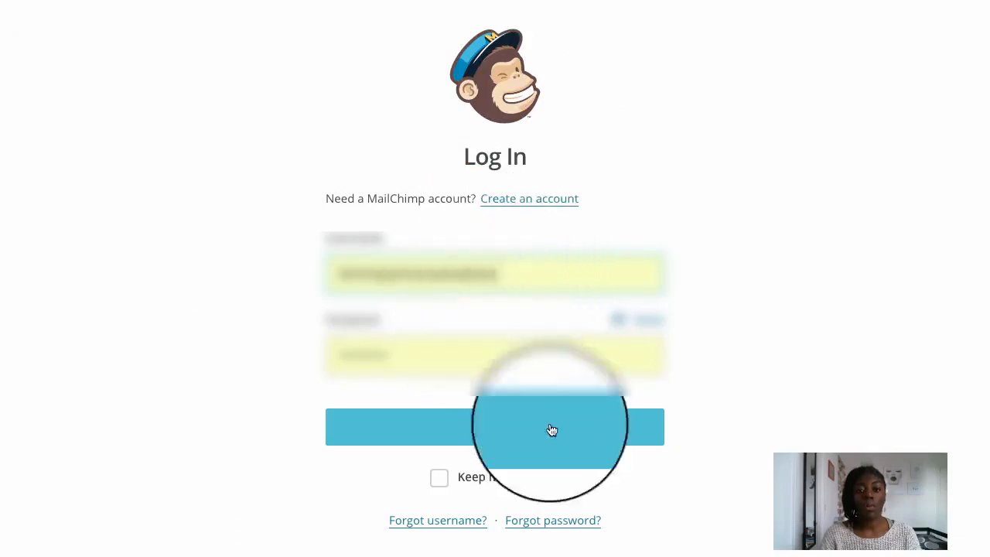
click(496, 433)
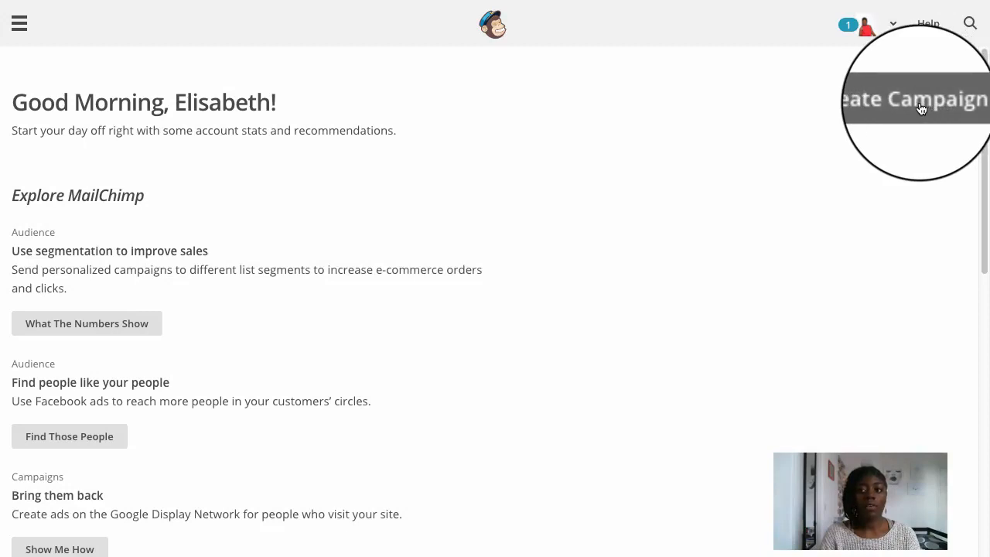
- Create a Facebook / Instagram ad campaign named "Inscription newsletter" and accept the ad campaign terms of use
click(917, 102)
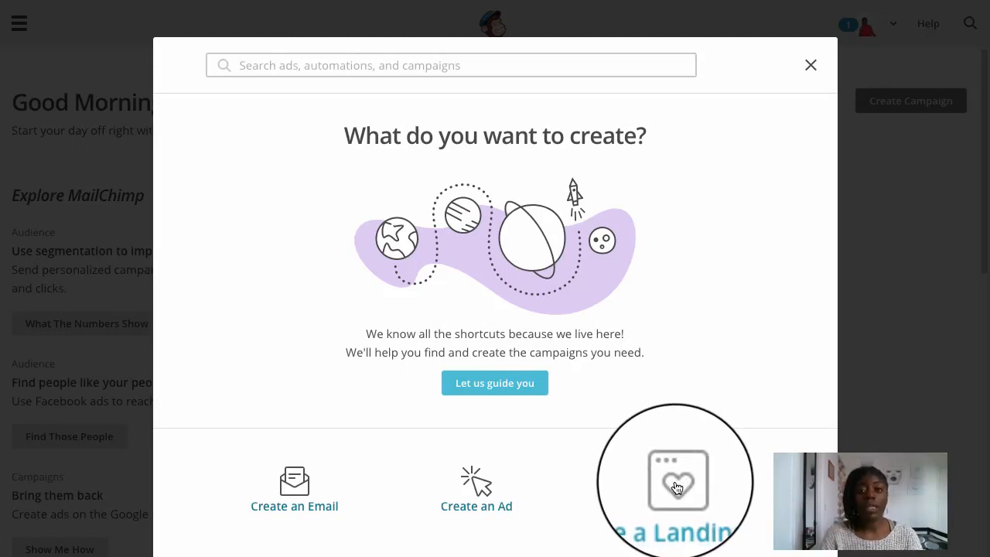
click(475, 473)
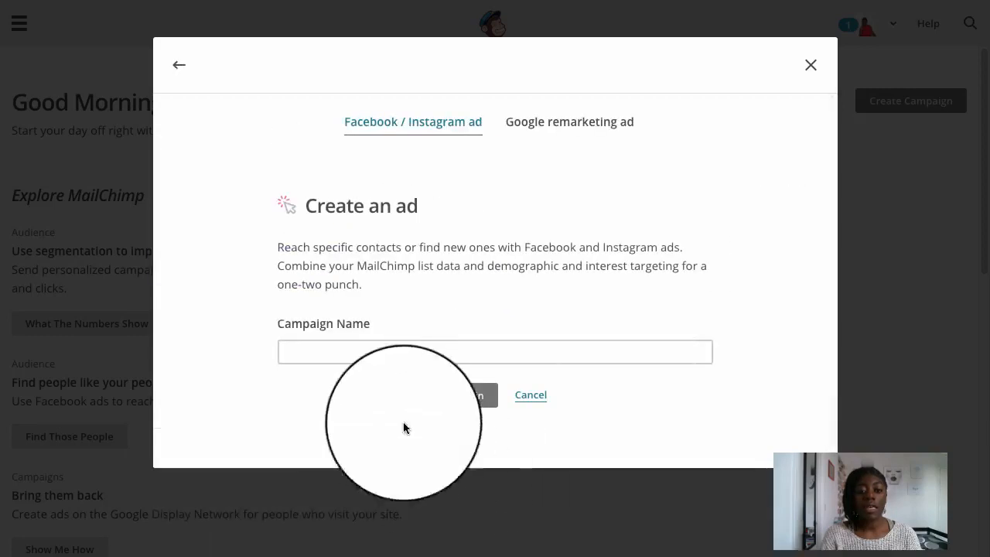
click(387, 352)
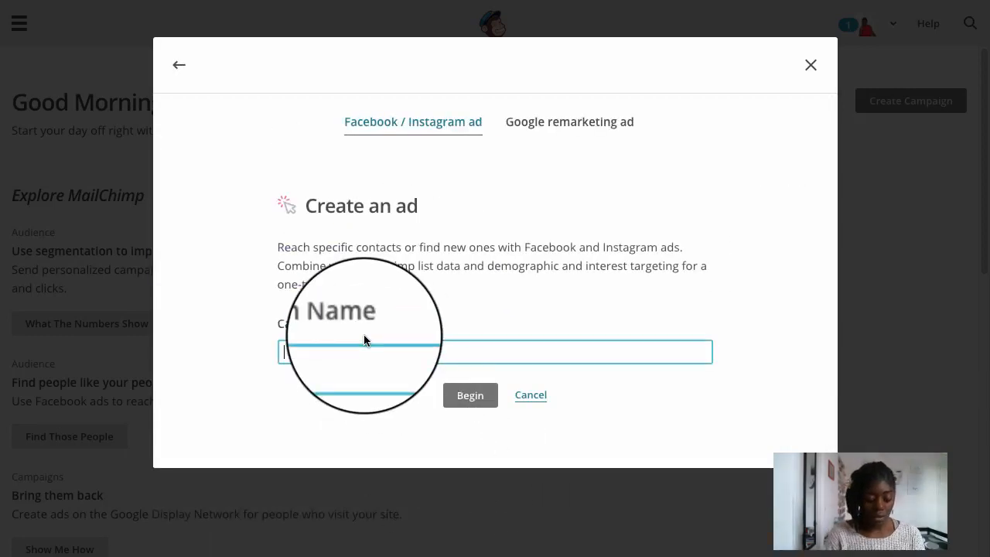
text(Inscription newsletter)
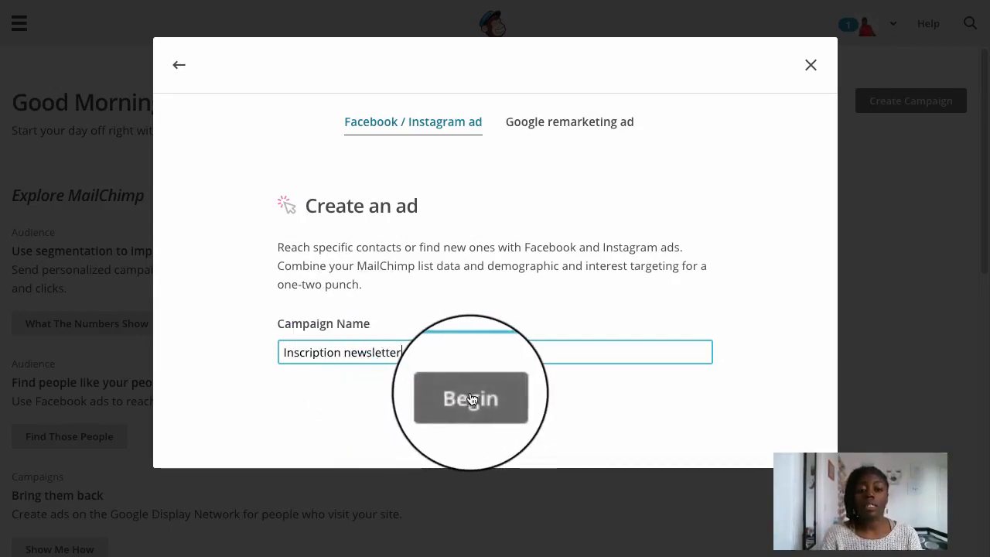
click(470, 395)
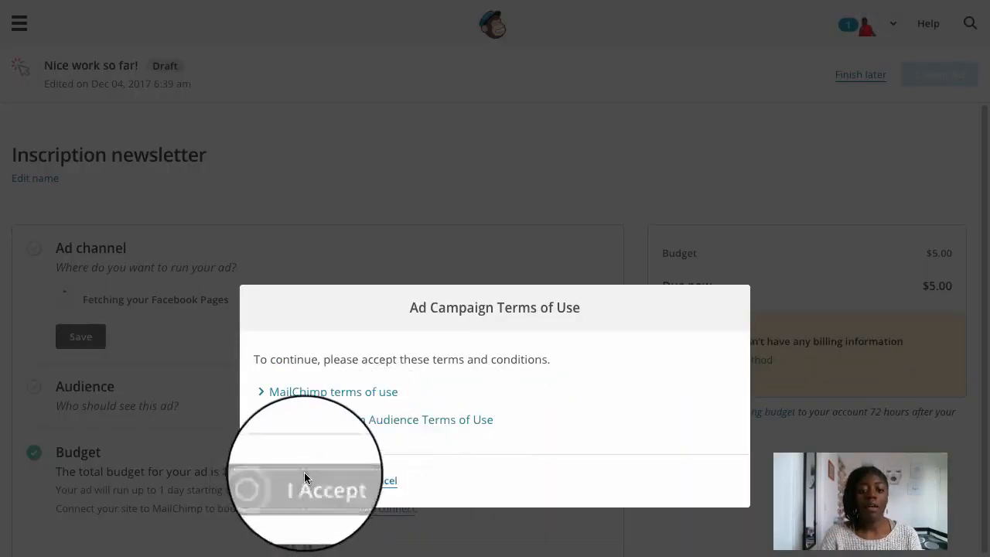
click(305, 476)
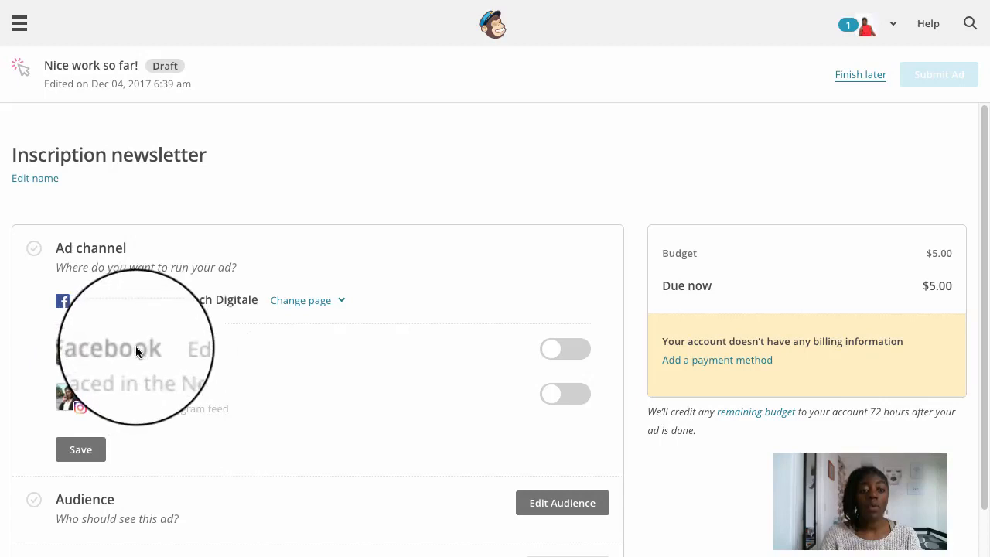
- Enable both Facebook and Instagram as placements for the ad and save the ad channel
click(583, 353)
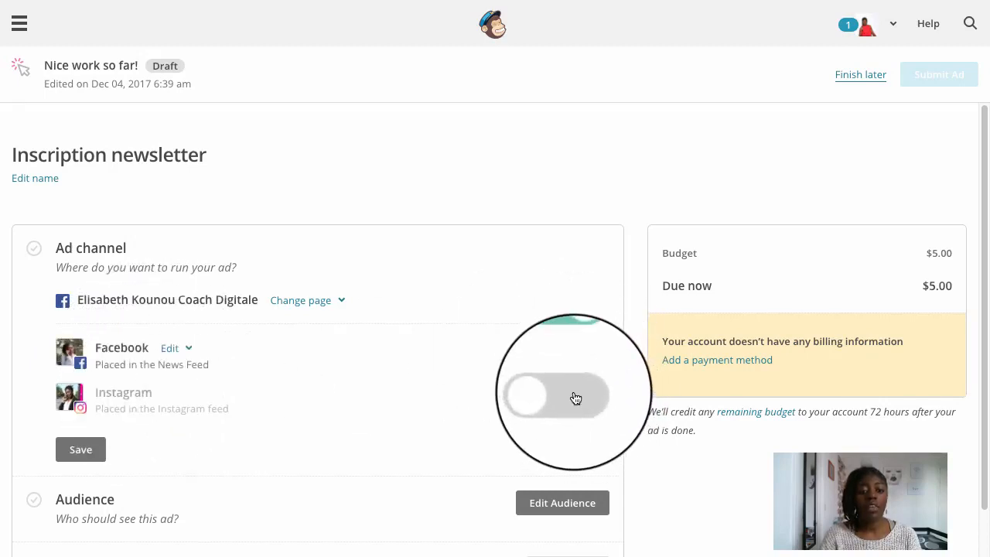
click(575, 397)
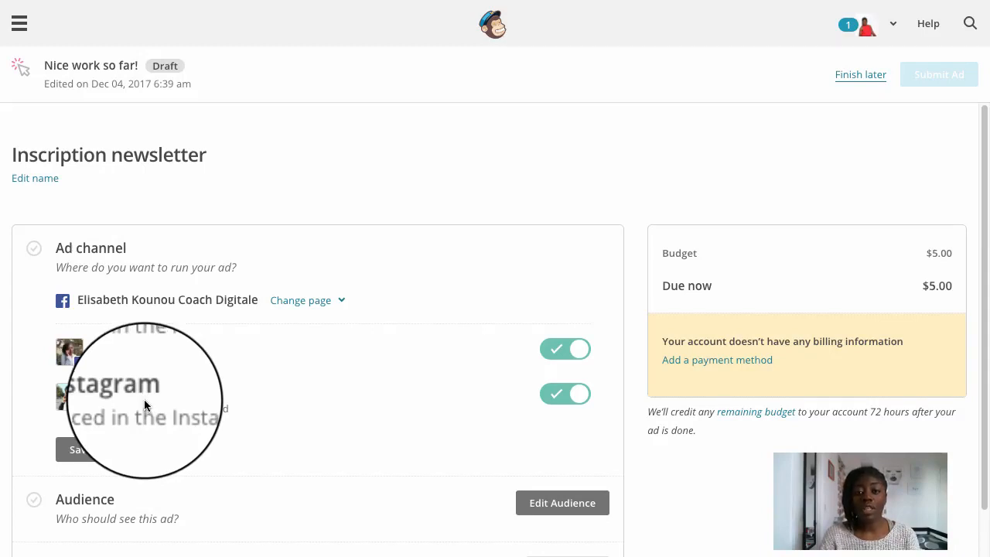
click(87, 451)
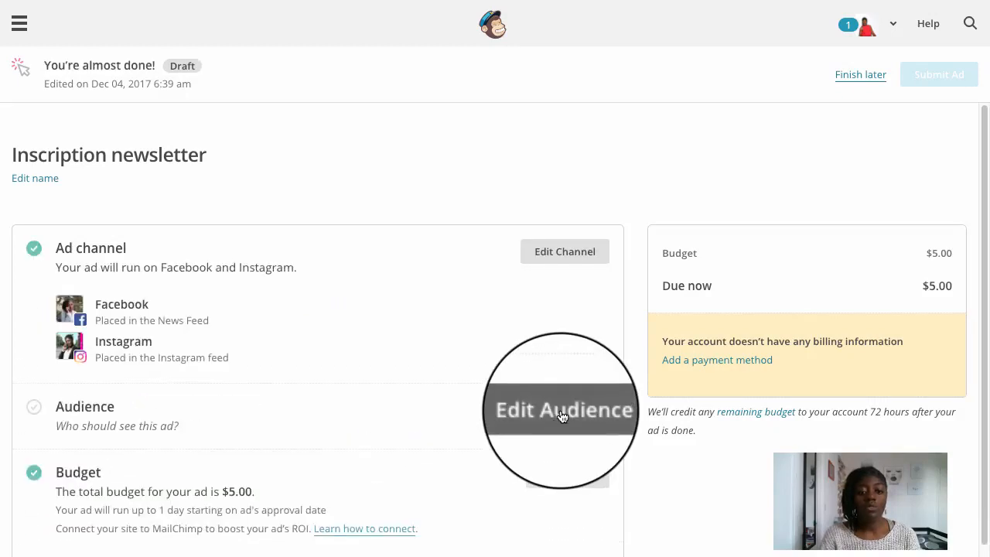
- Target people similar to list contacts as the ad's audience, based on the Femmepreneuse Academy list
click(563, 416)
scroll(560, 410, down, 2)
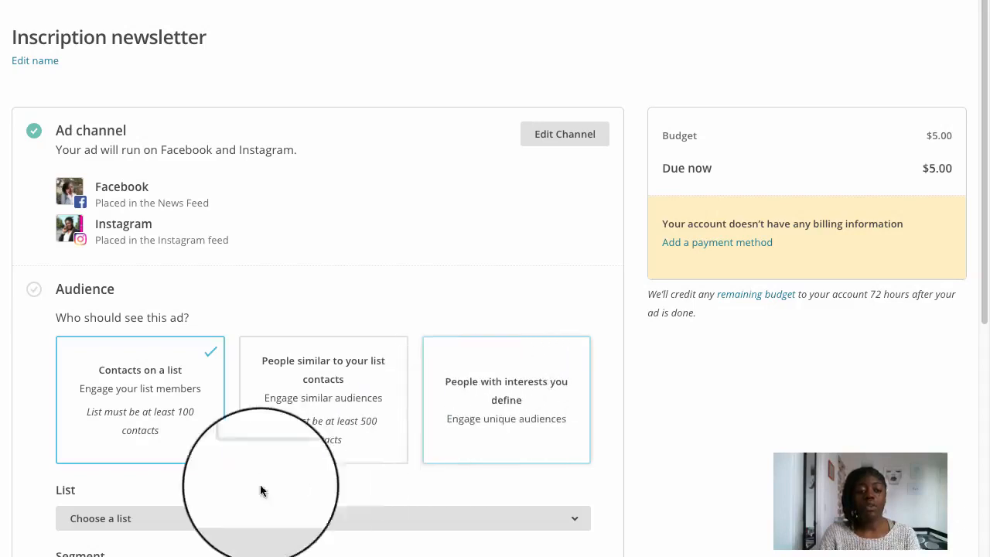
click(330, 398)
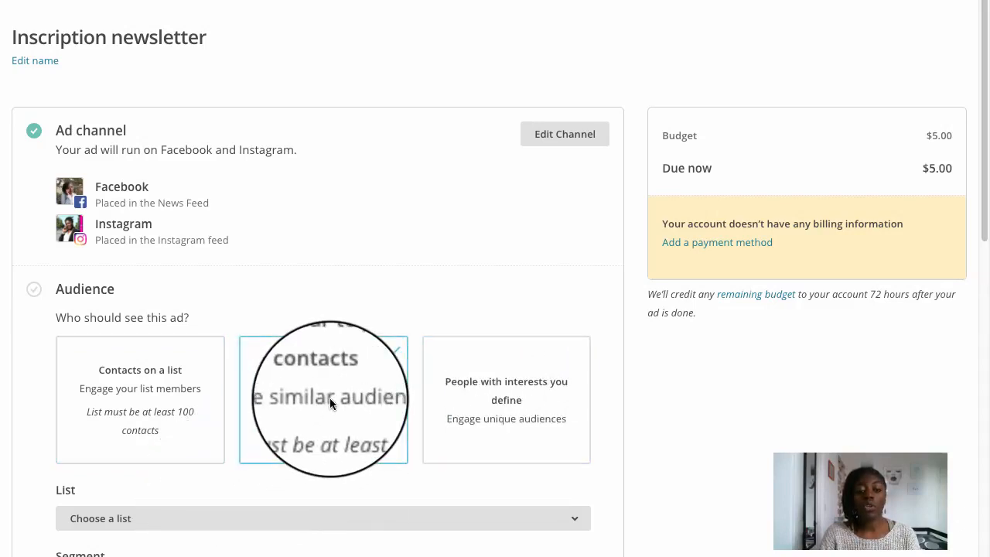
scroll(332, 401, down, 3)
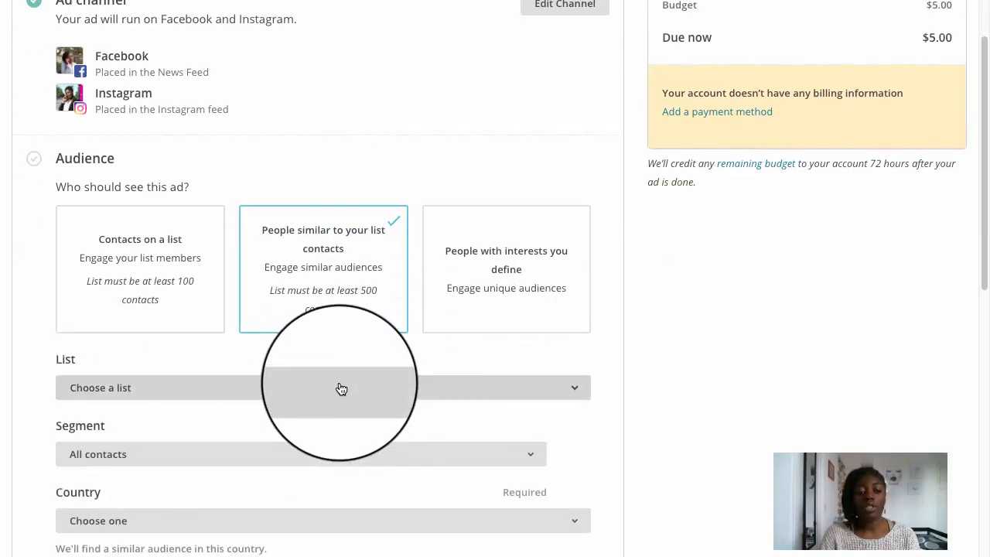
scroll(338, 390, down, 2)
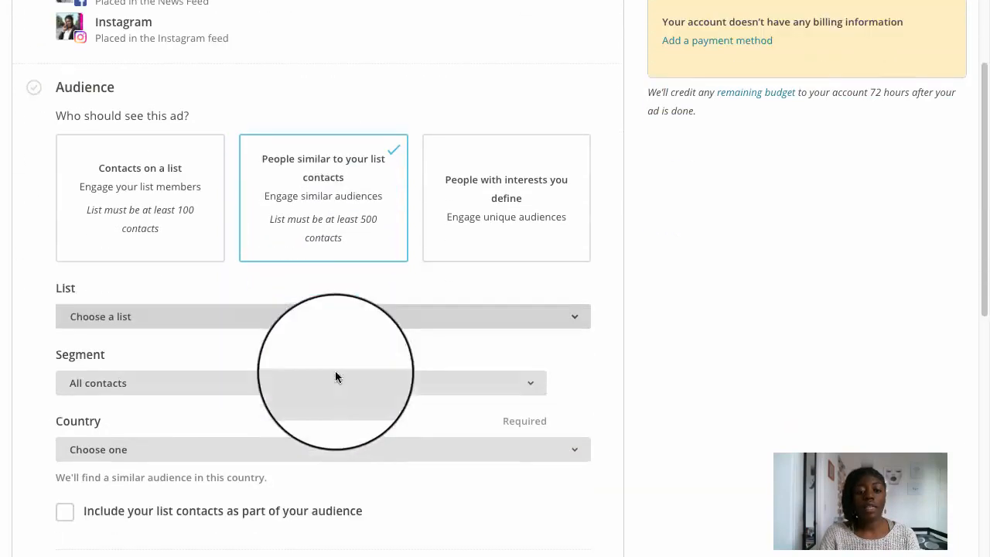
click(332, 319)
click(232, 414)
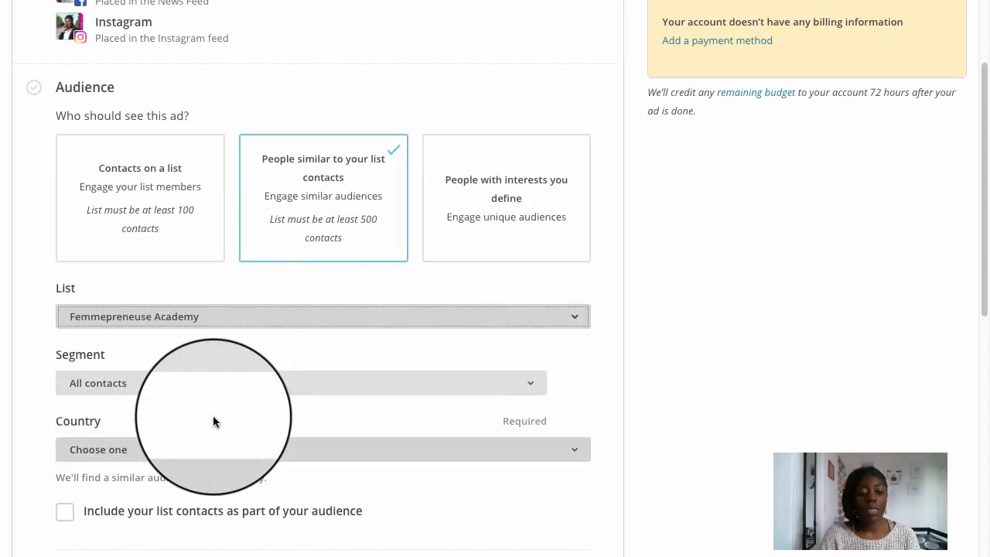
- Set the audience country to France and include the list contacts as part of the audience
scroll(212, 421, down, 3)
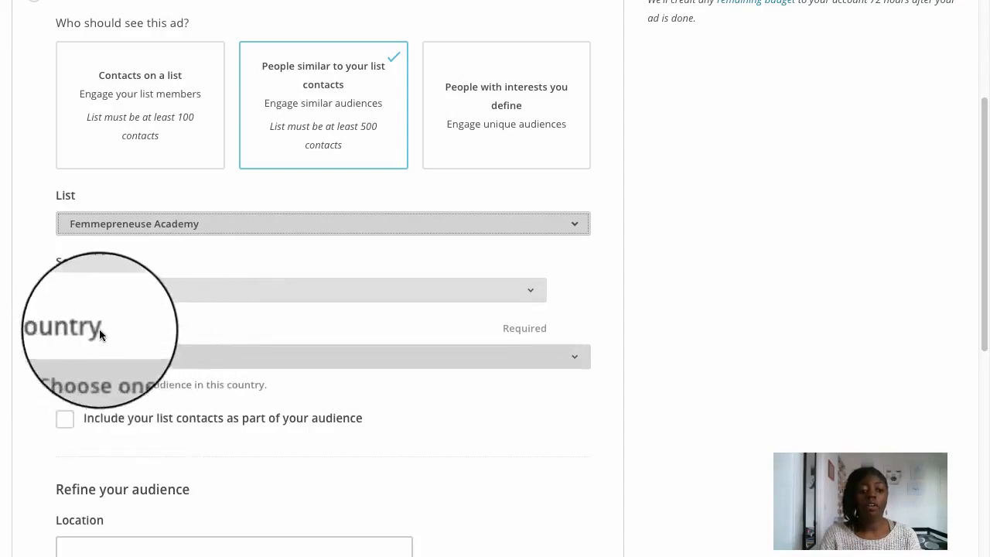
click(156, 363)
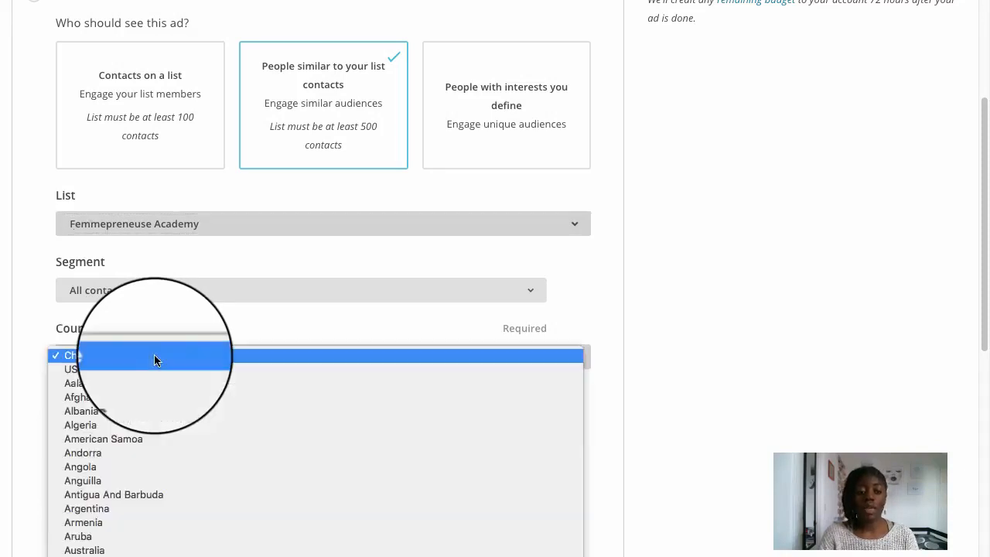
scroll(175, 458, down, 10)
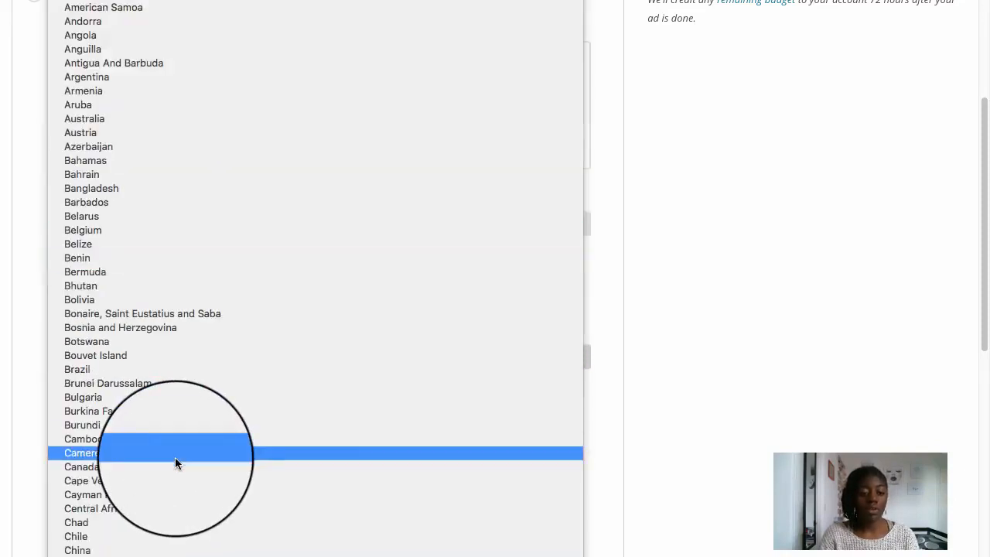
scroll(203, 542, down, 2)
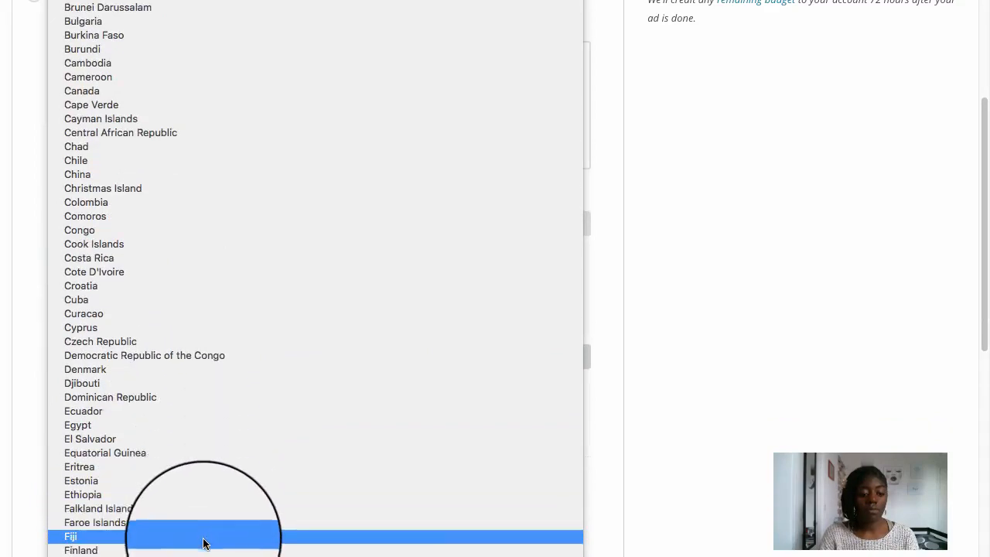
click(203, 547)
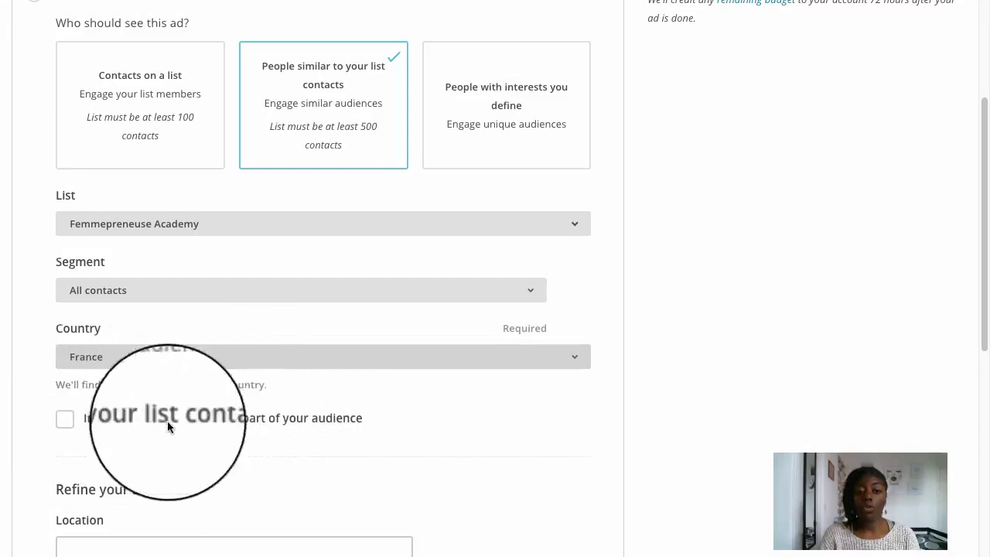
click(65, 418)
- Refine the audience to women with a minimum age of 25 and save the audience settings
scroll(275, 348, down, 2)
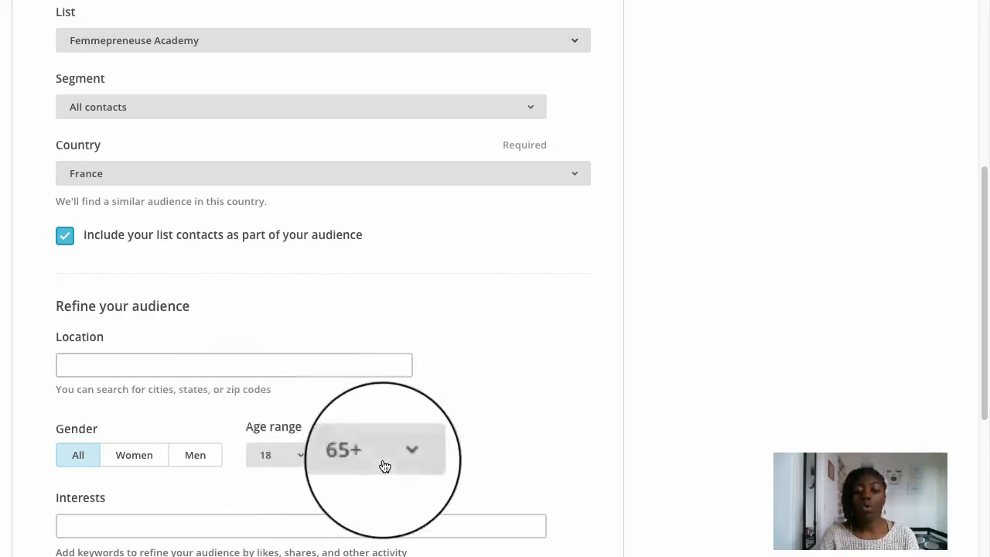
scroll(383, 468, down, 1)
scroll(385, 474, down, 1)
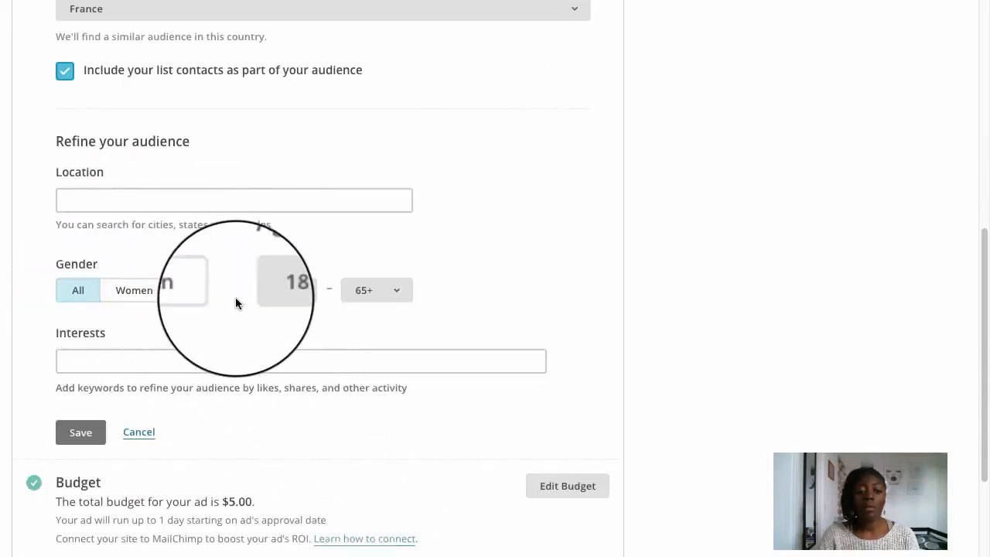
click(138, 299)
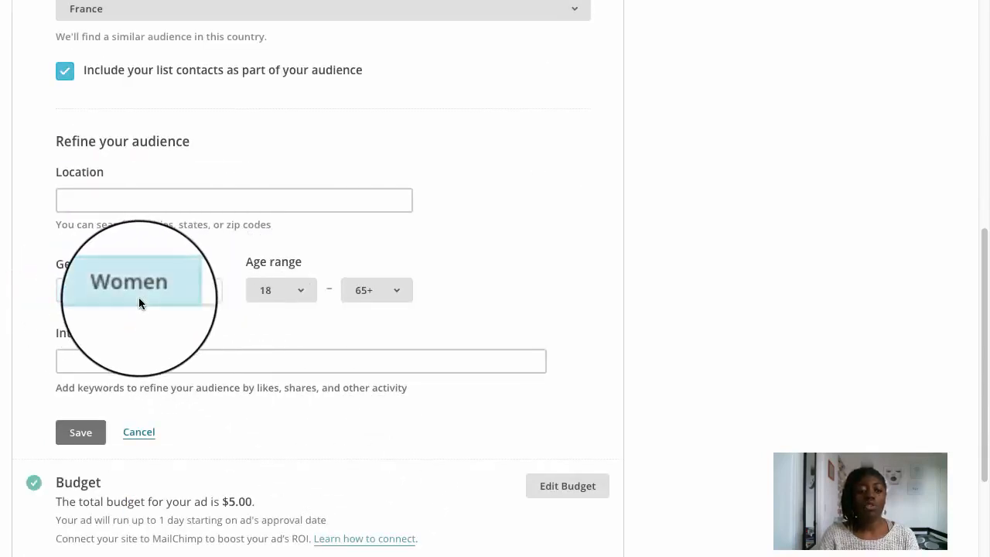
click(294, 294)
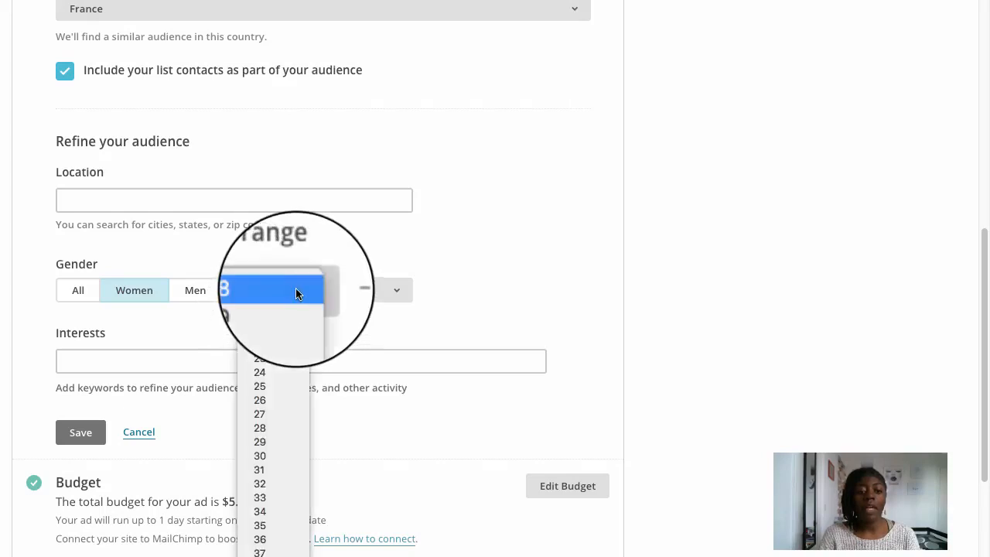
scroll(285, 514, down, 5)
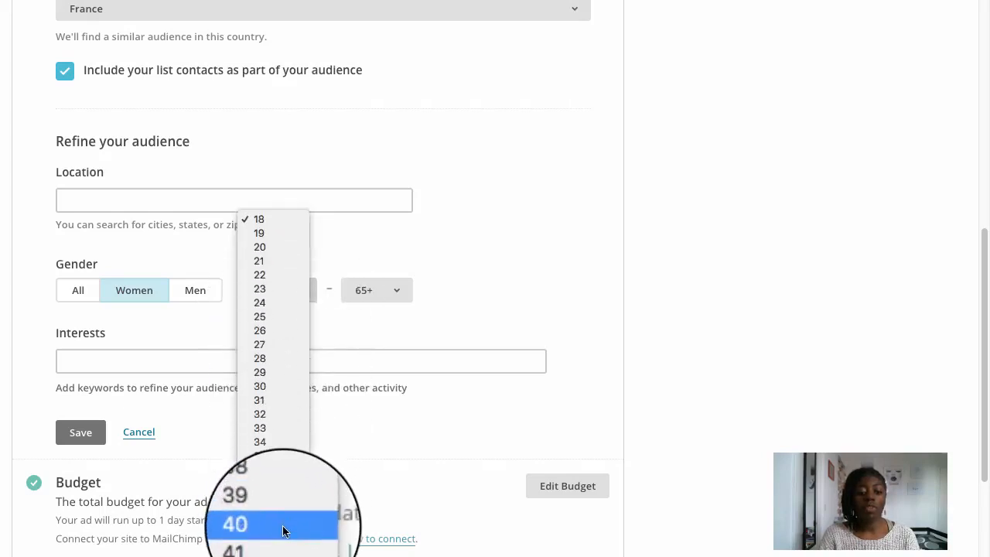
click(284, 317)
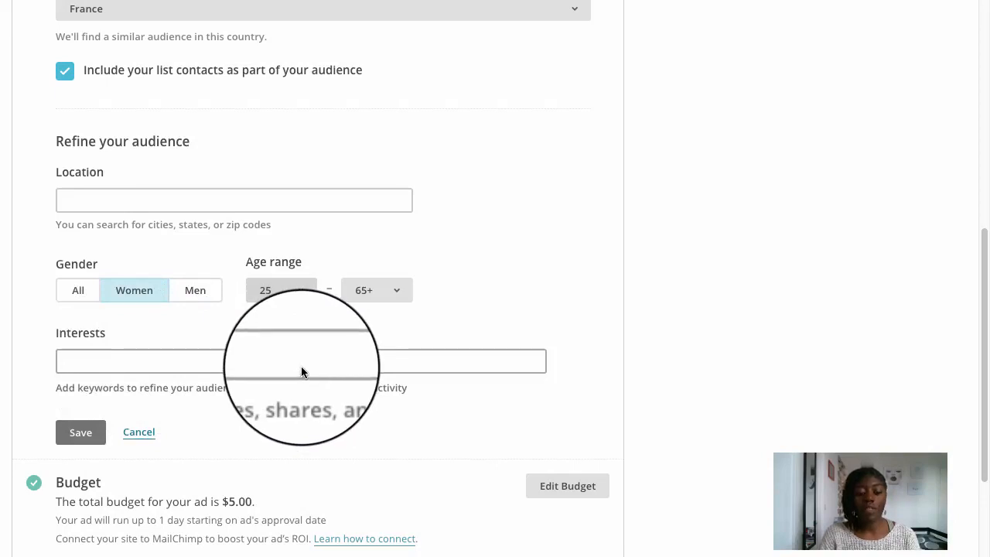
click(80, 433)
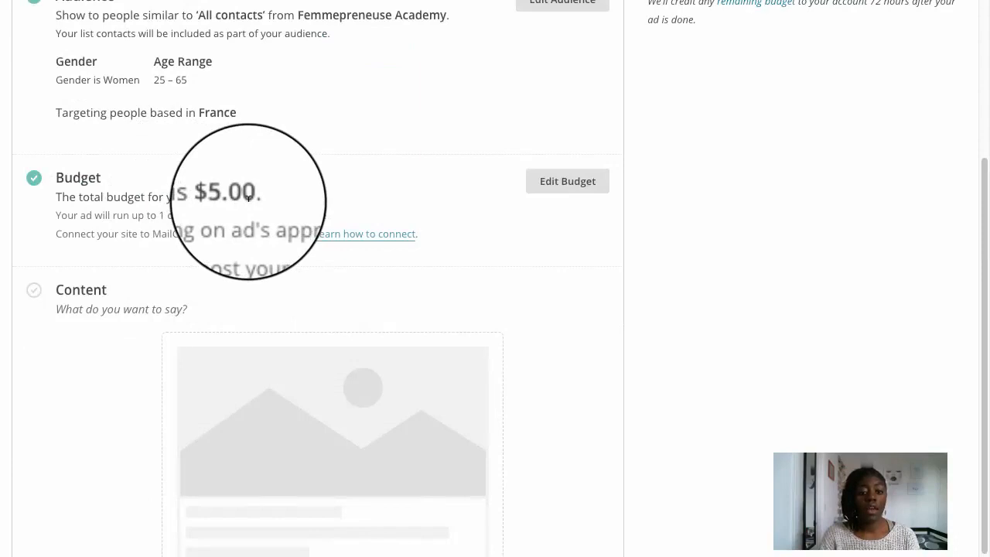
- Open the ad's budget settings and save the total budget at $5.00
click(572, 183)
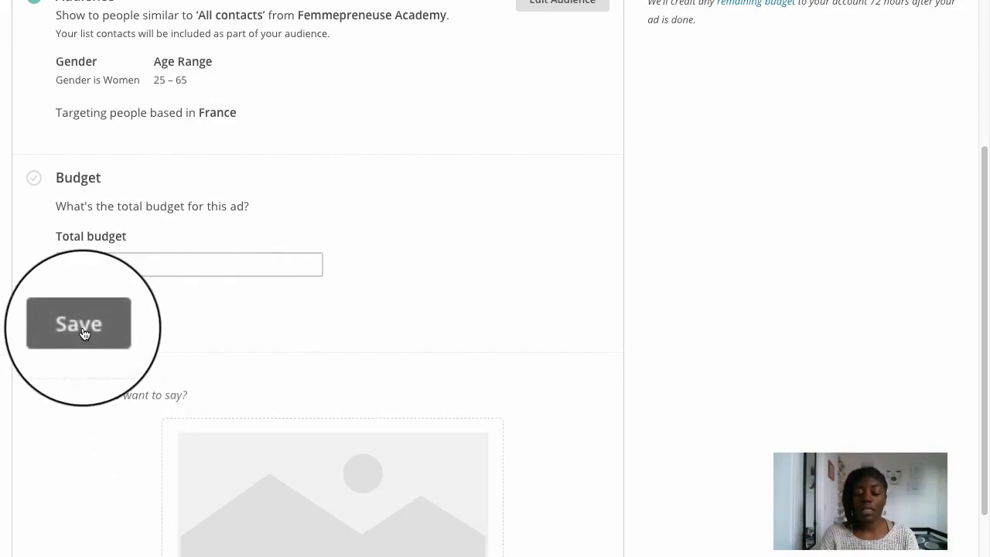
click(85, 332)
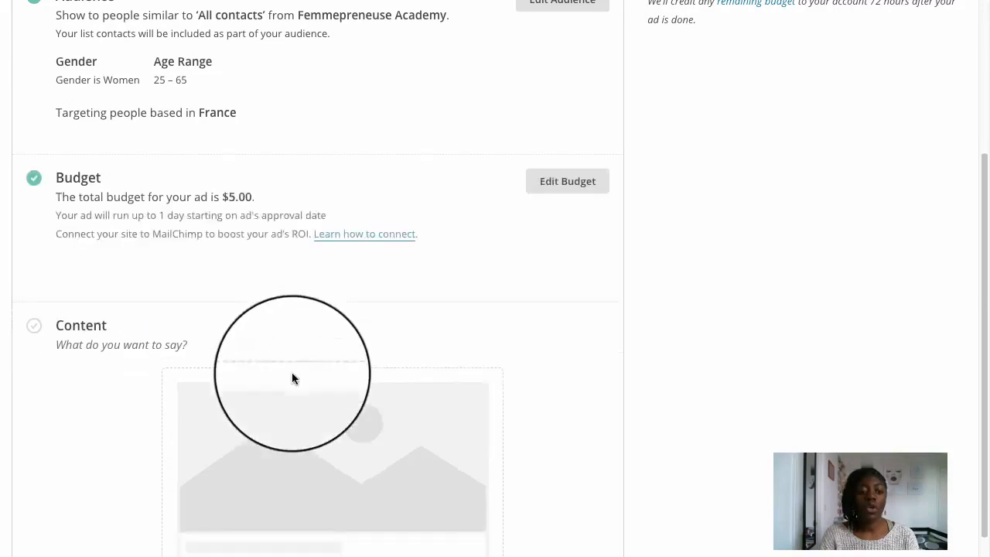
- Add ad content with the message "Inscrivez-vous gratuitement pour recevoir des formations en ligne autour du marketing digital (wordpress, email marketing, blogging, facebook, youtube...)"
scroll(297, 419, down, 1)
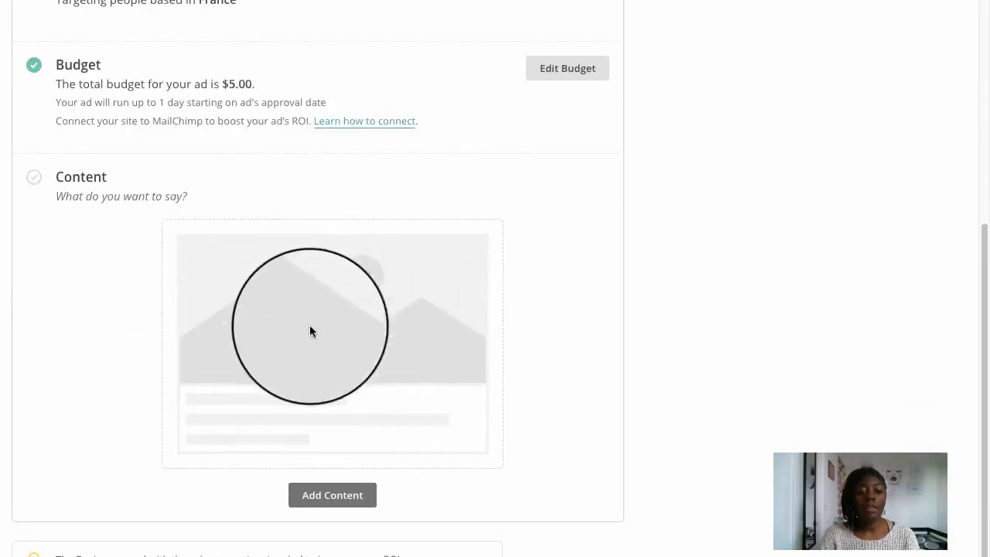
click(350, 502)
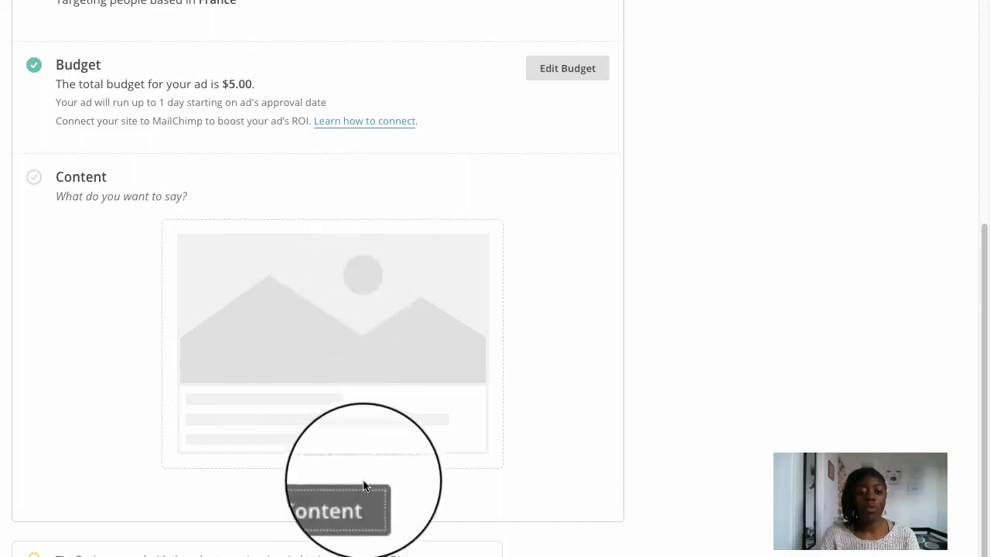
click(177, 254)
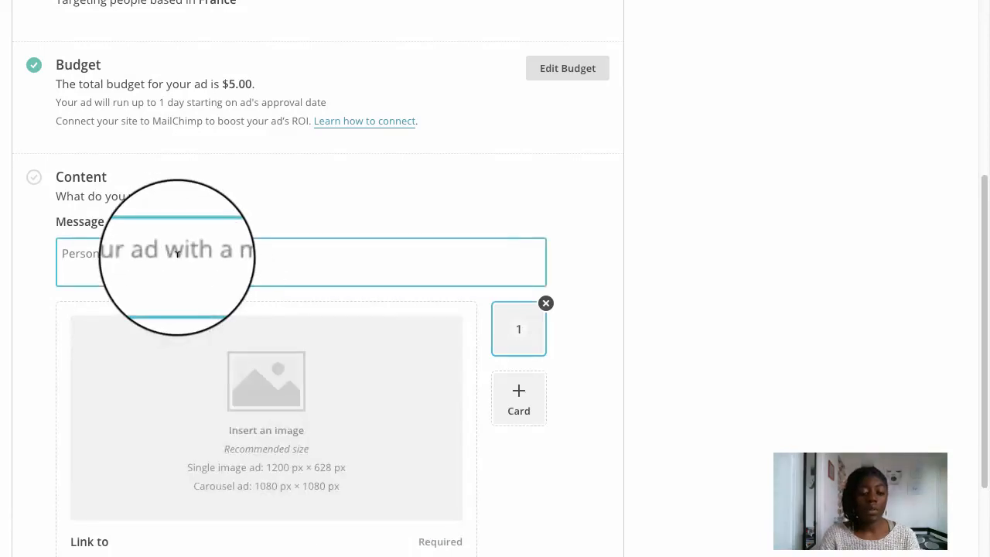
text(Inscrivez-vous gratuitement pour recevoir des formations en ligne autour du marketing digital (wordpress, email marketing, blogging, facebook, youtube...))
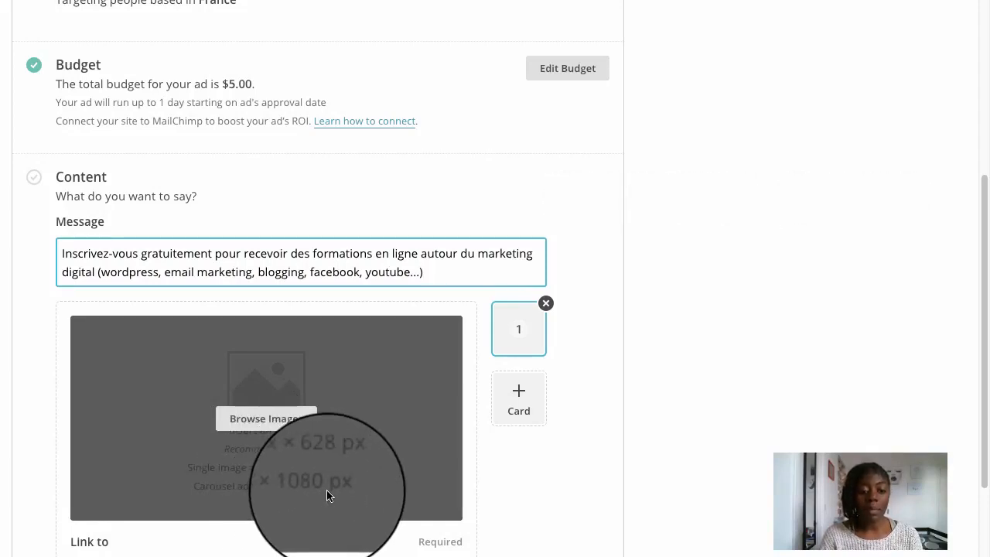
click(280, 423)
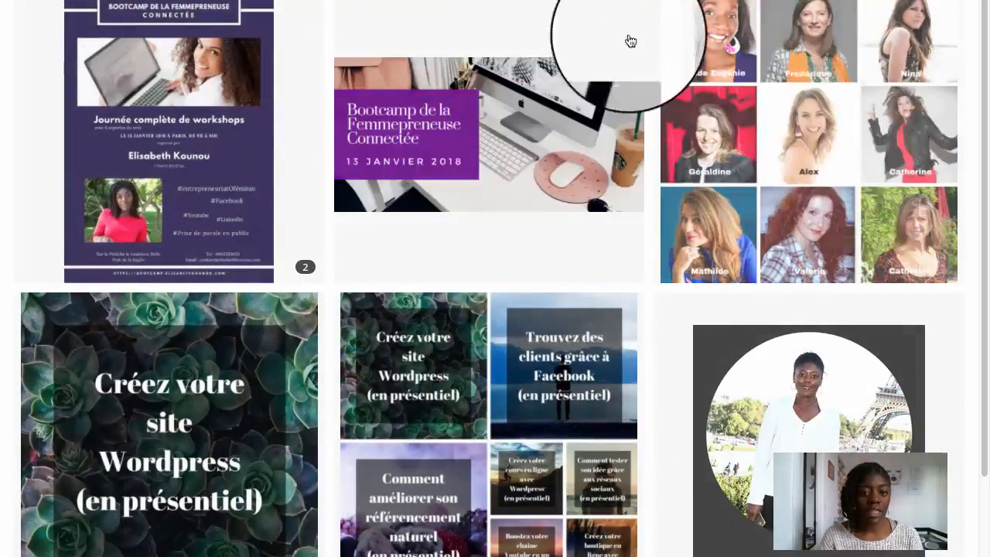
scroll(782, 369, up, 3)
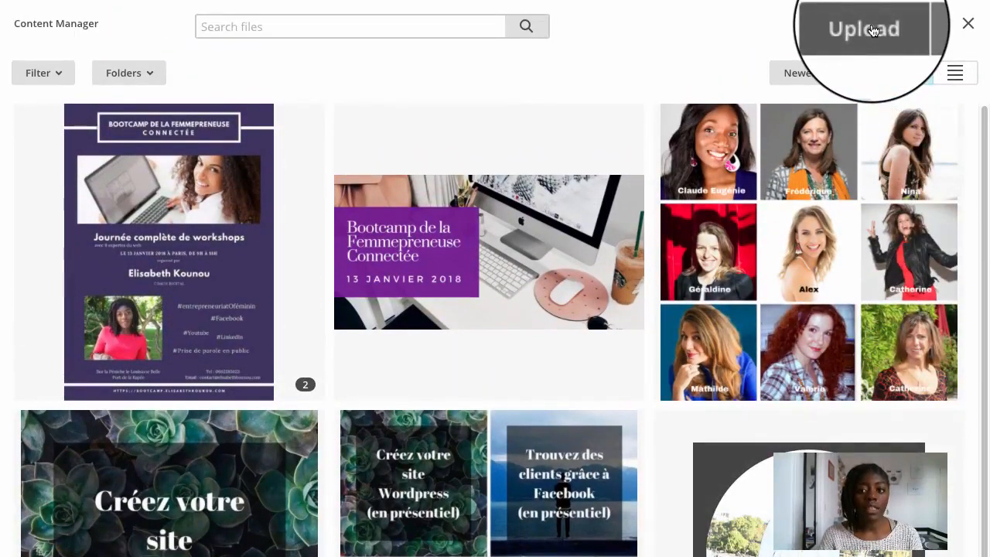
click(869, 29)
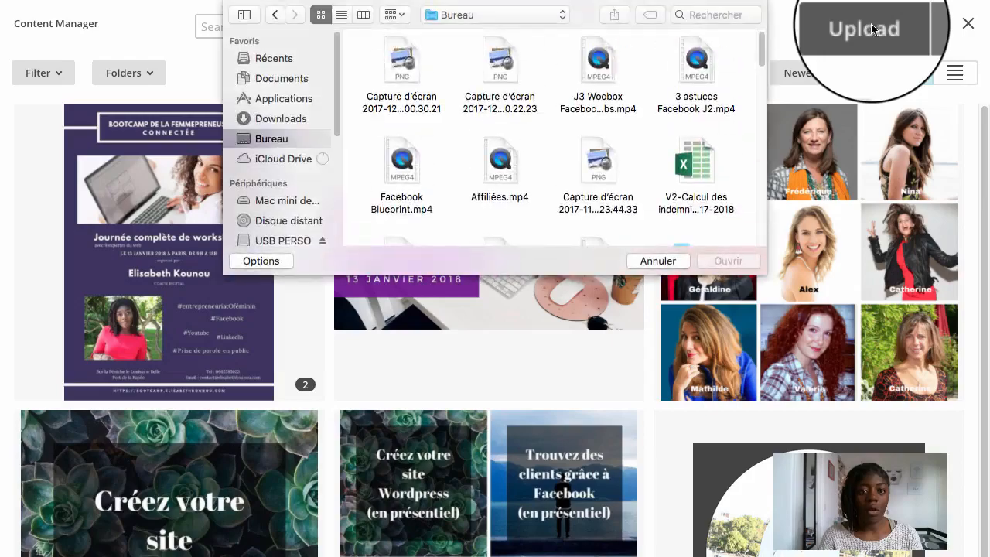
click(679, 261)
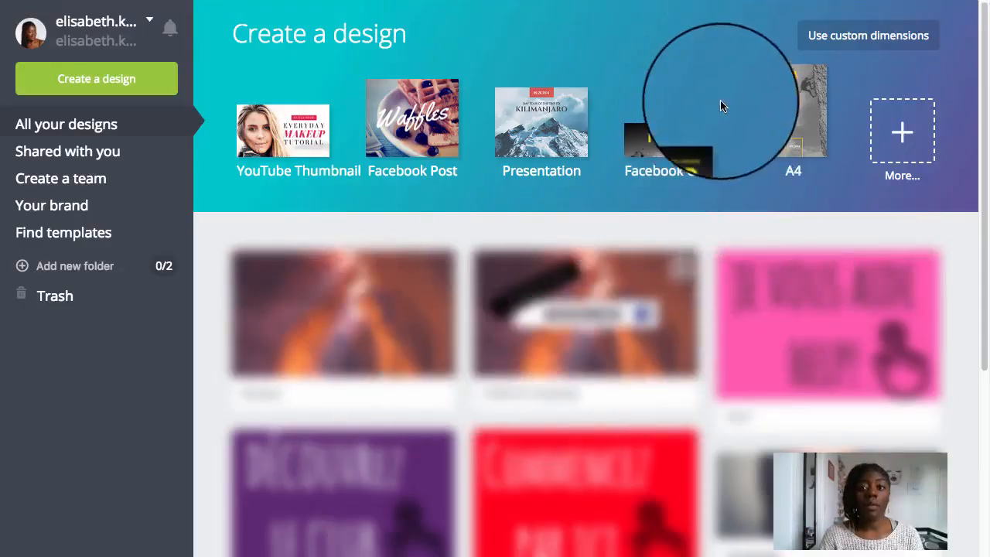
- Switch to Canva and create a new design with custom dimensions of 1080 × 1080 px
click(872, 41)
click(435, 118)
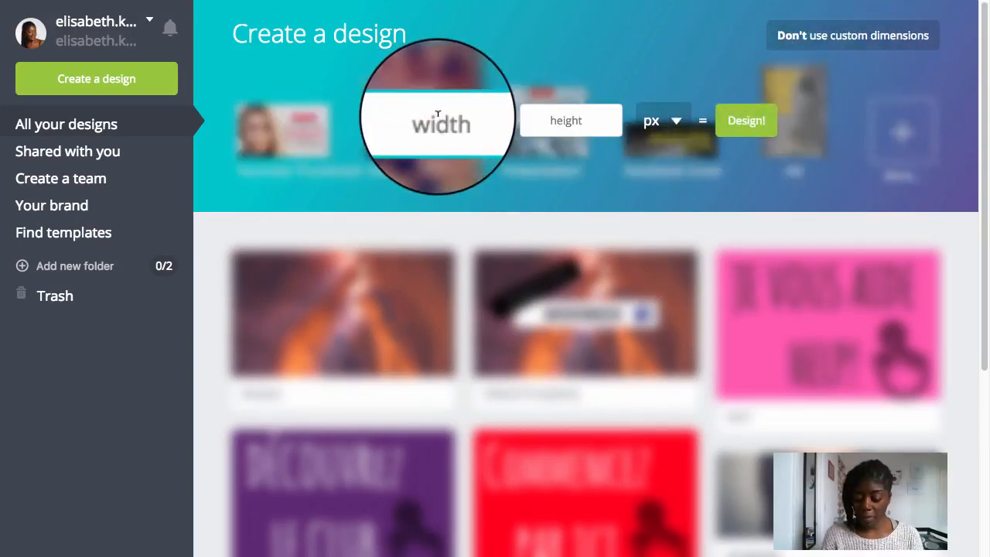
text(1080)
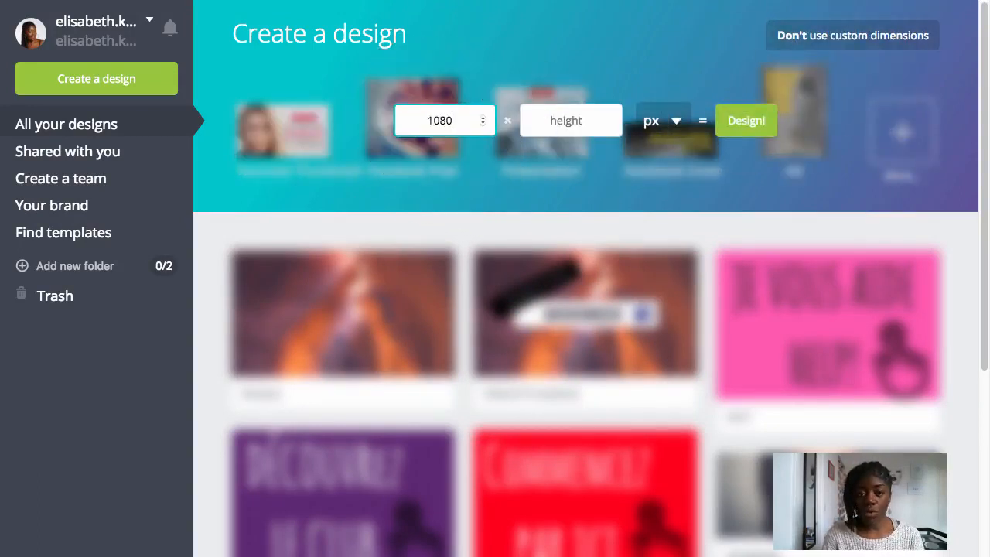
click(568, 120)
text(1080)
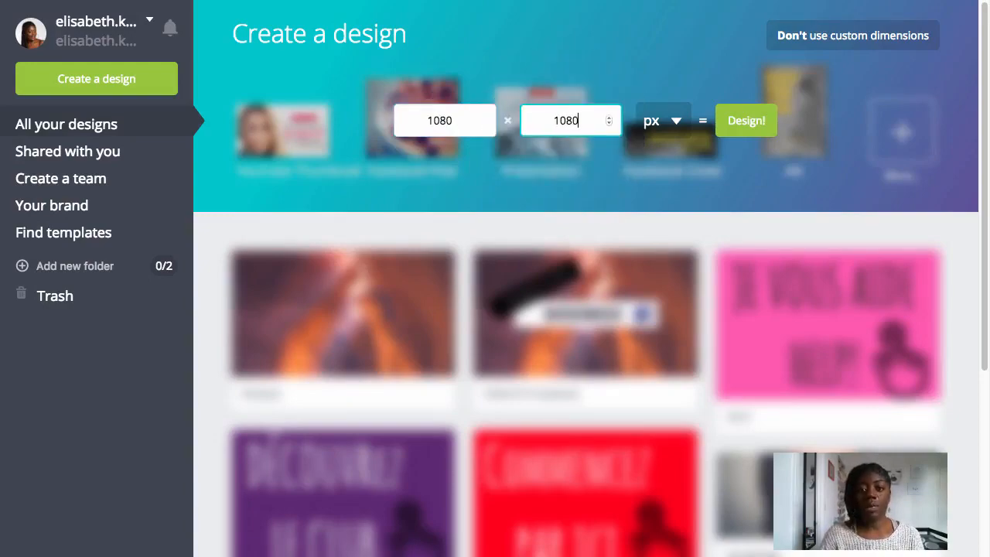
click(747, 121)
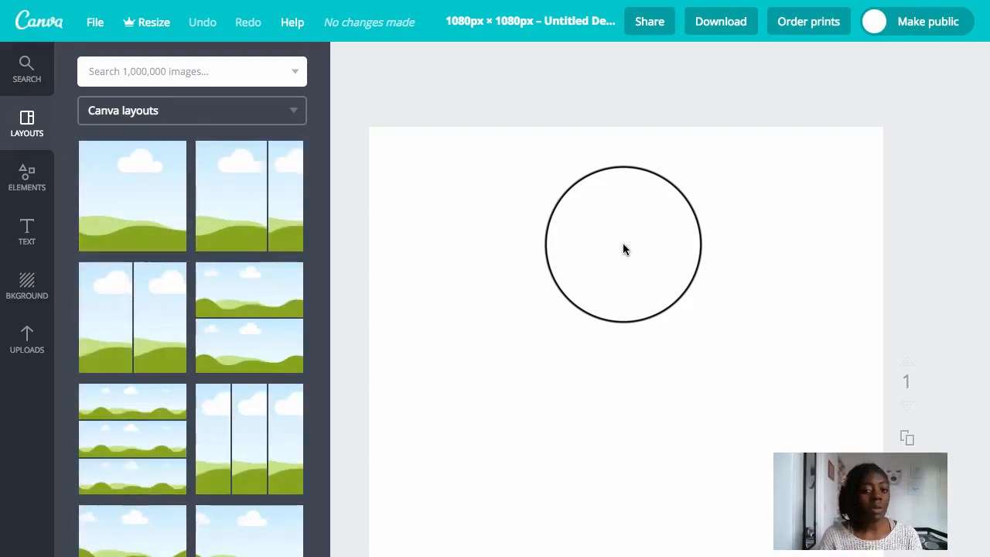
- Apply the single-image layout to the first page and fill it with the free photo of people writing at a wooden table
drag(623, 250, 148, 212)
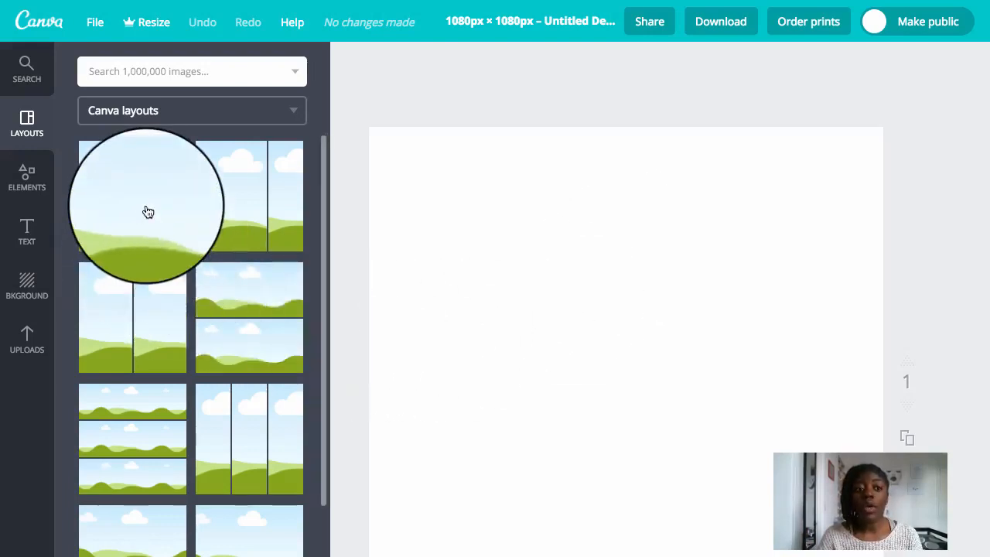
click(148, 211)
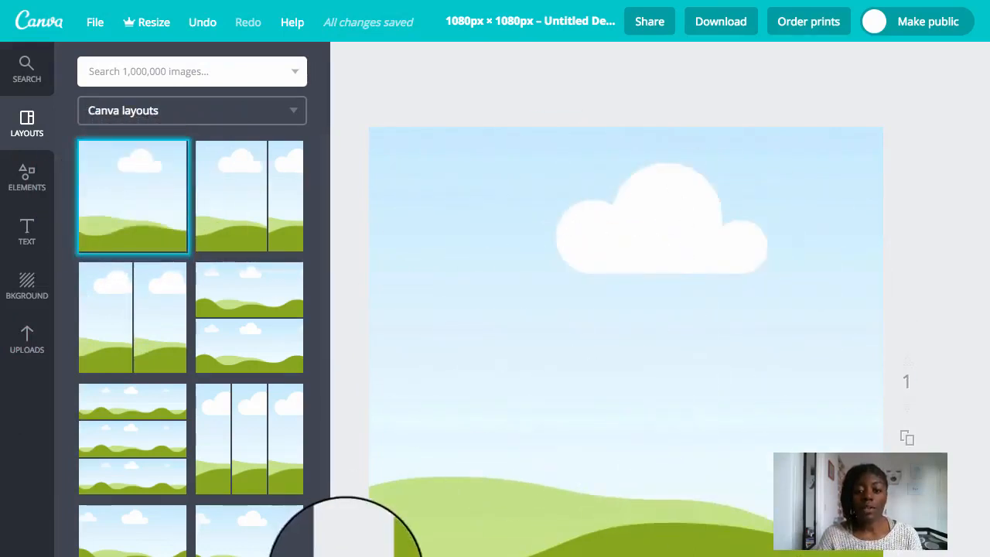
click(27, 179)
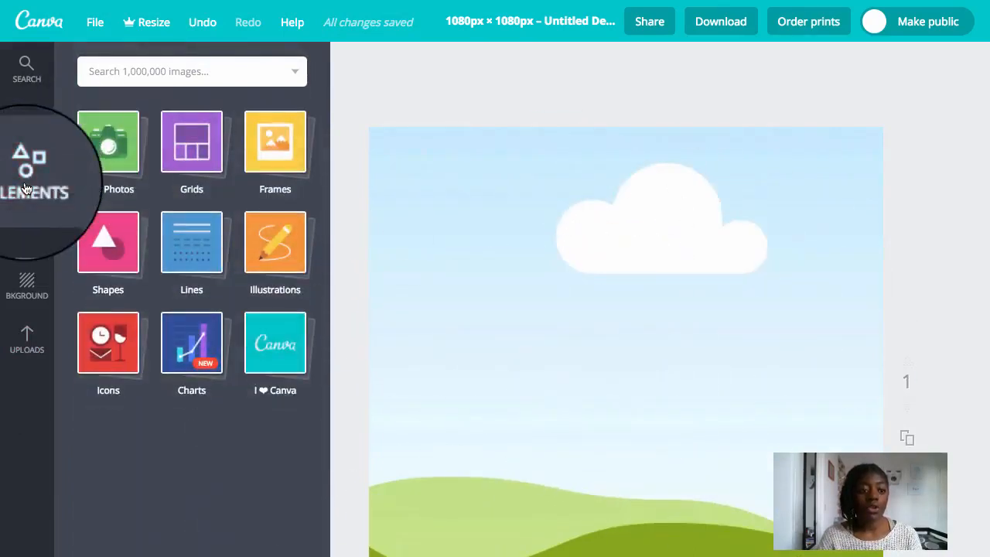
click(104, 149)
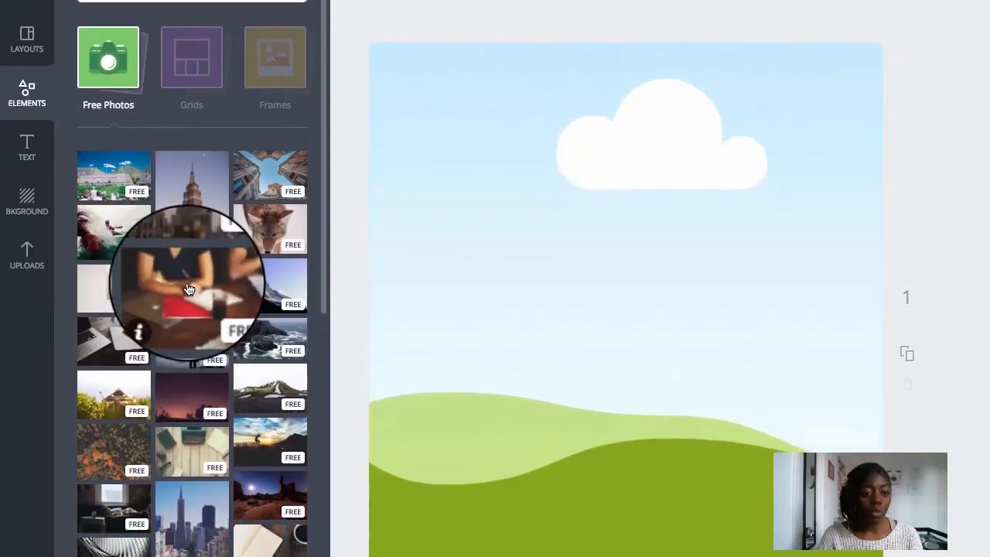
drag(188, 289, 515, 252)
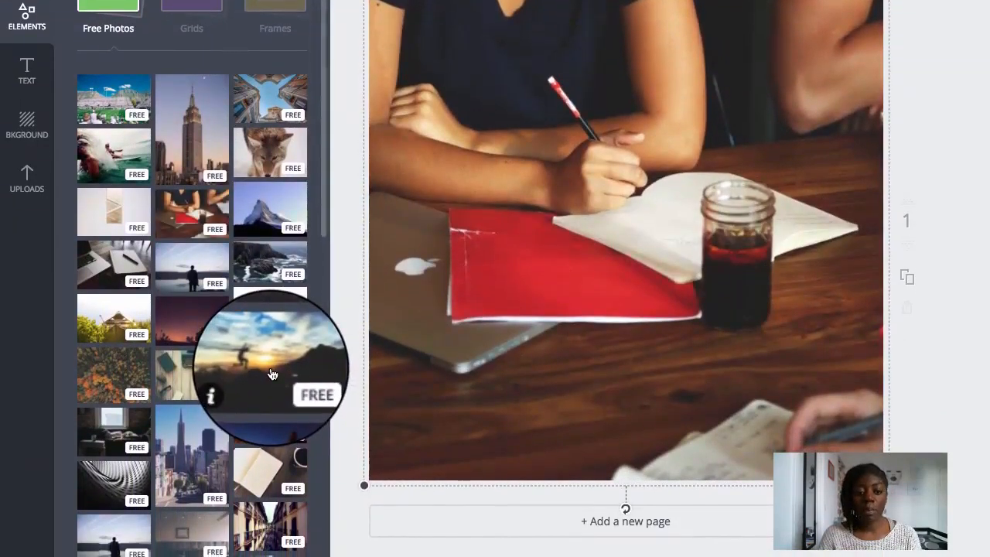
- Add a second page to the design and apply the single-image layout to it
click(637, 530)
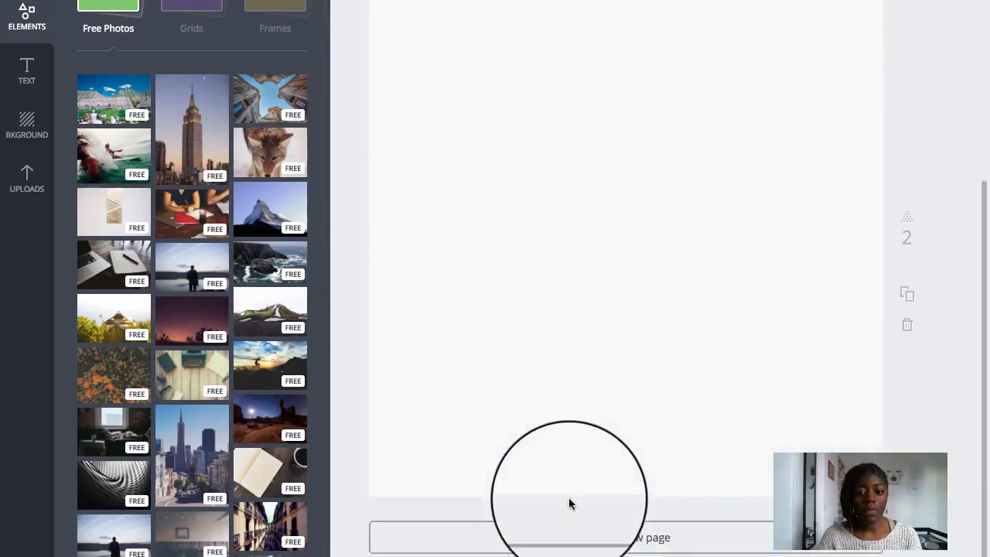
click(24, 36)
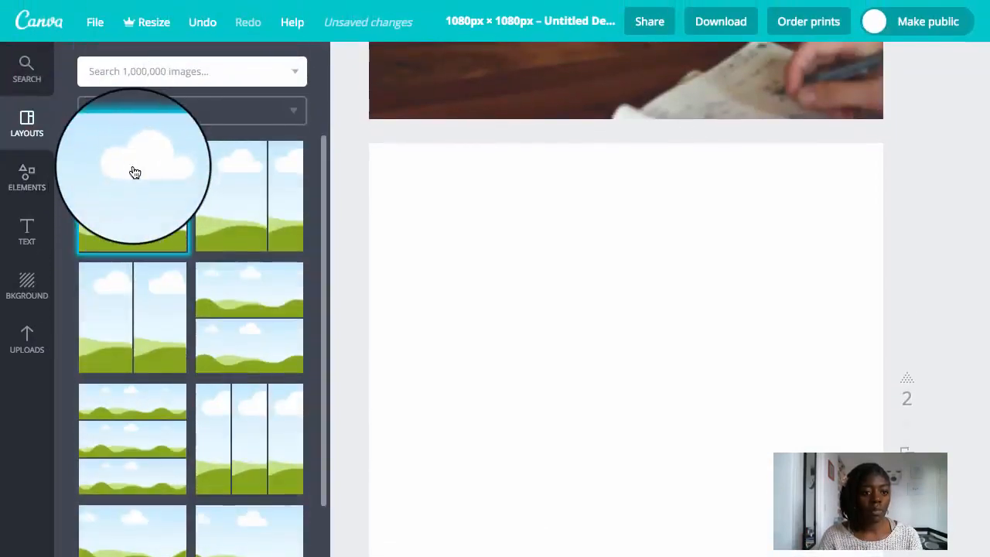
click(133, 170)
- Search the image library for "computer", restrict the results to photos and look for free ones
click(26, 180)
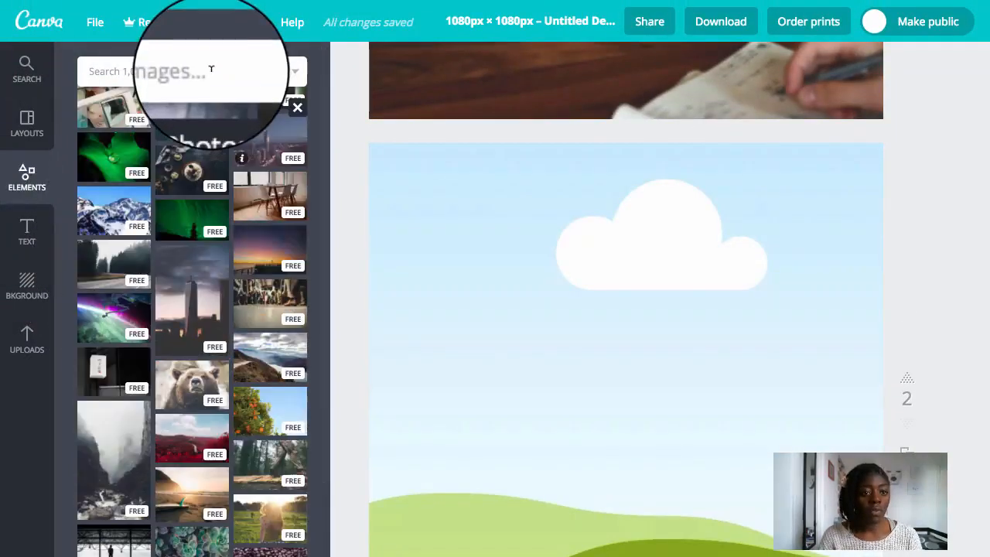
click(212, 69)
text(computer)
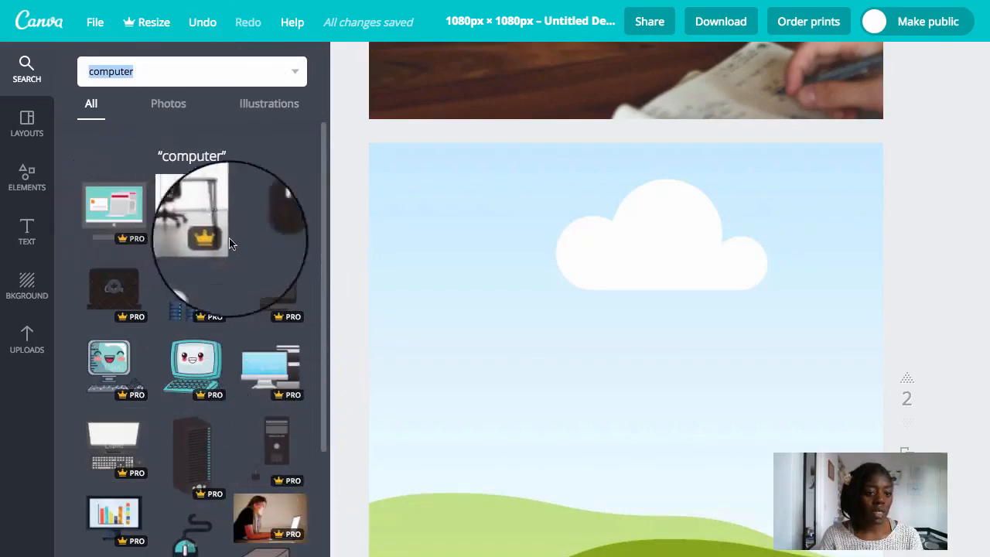
scroll(263, 439, down, 3)
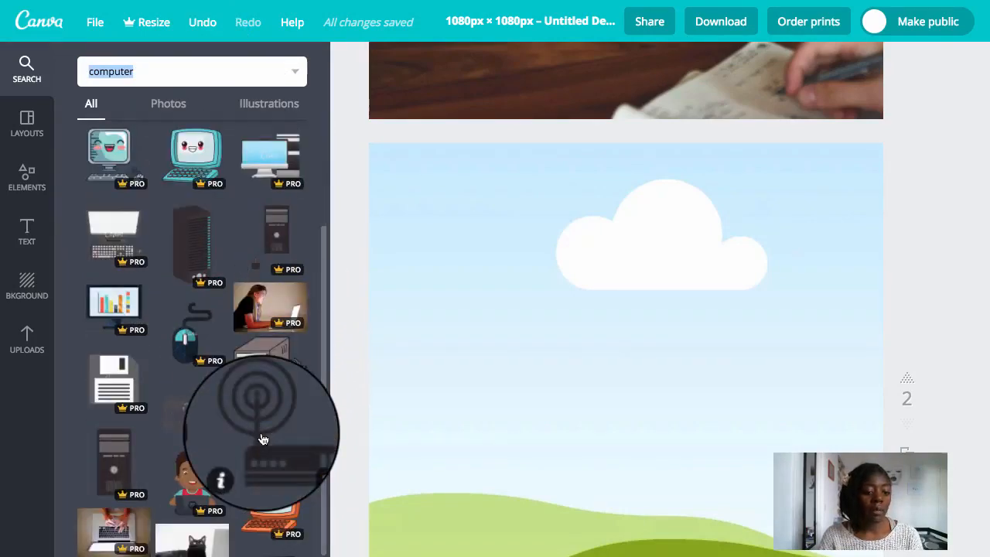
scroll(263, 439, down, 10)
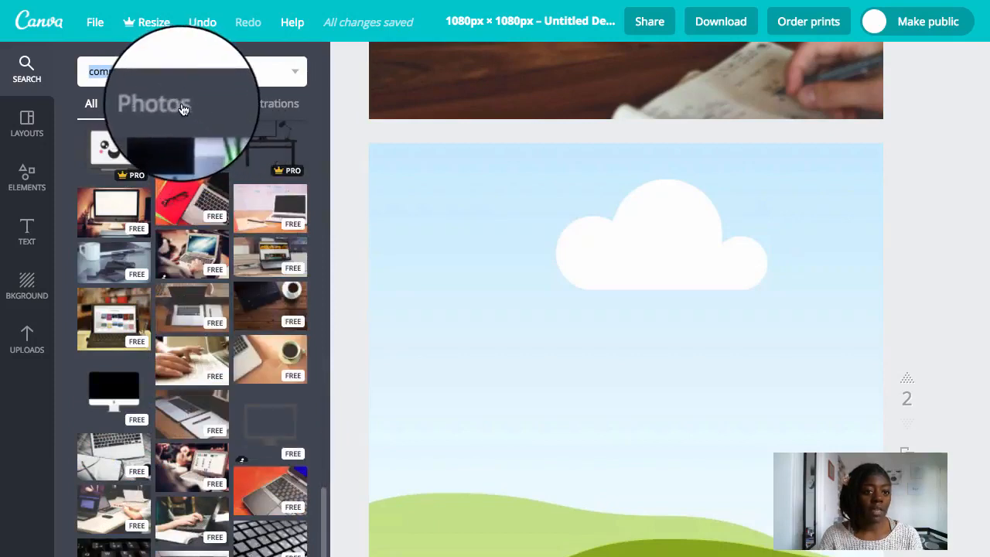
click(183, 108)
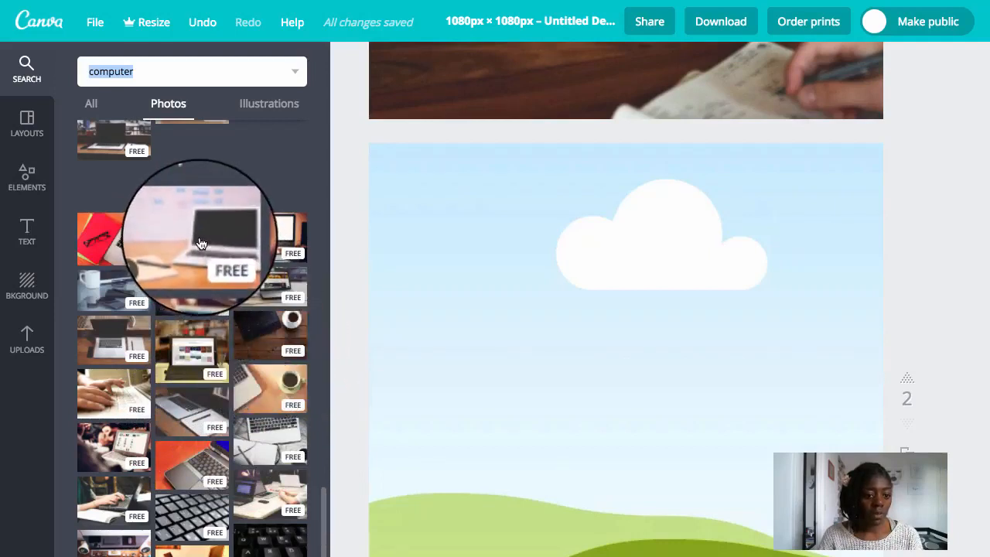
- Look through the previously uploaded images for photos of women working at computers
click(26, 346)
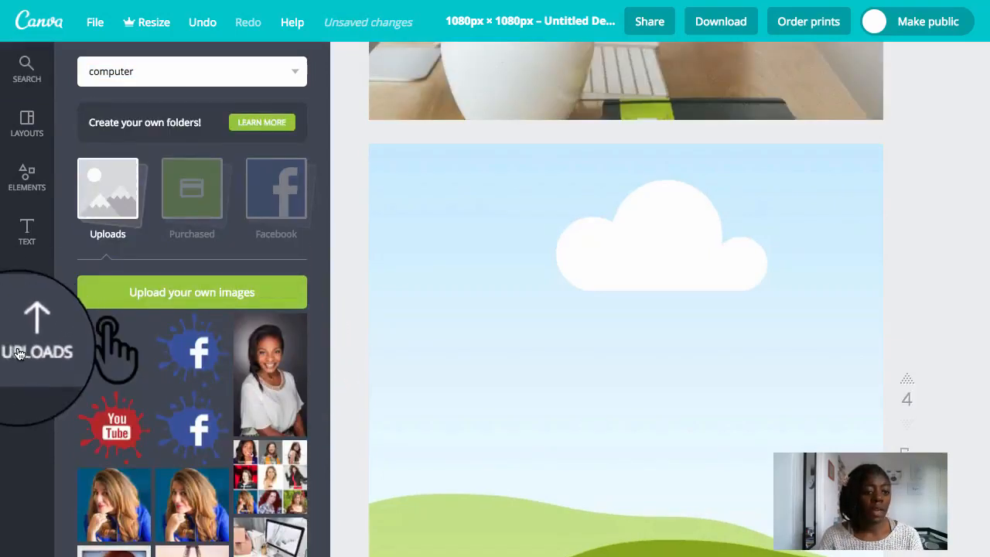
click(188, 295)
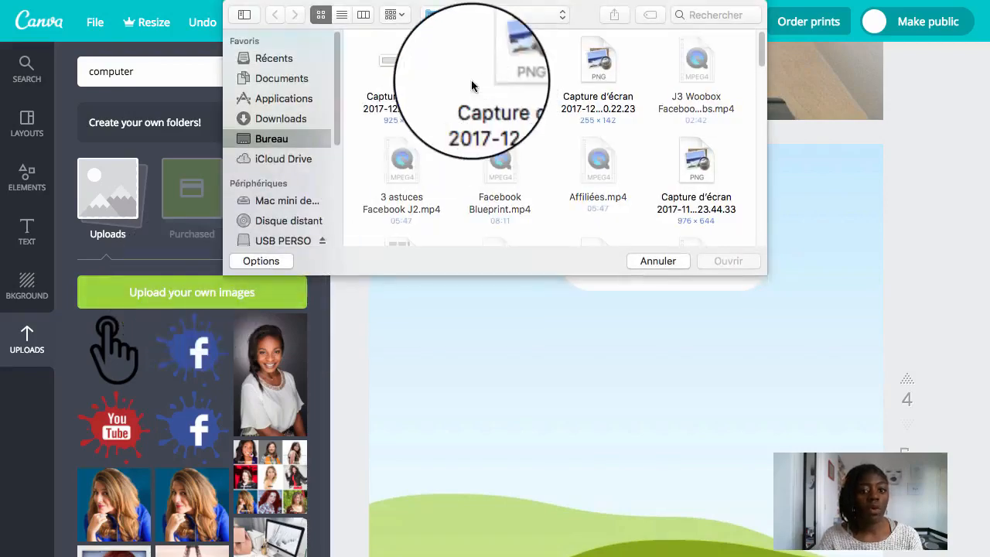
double_click(573, 116)
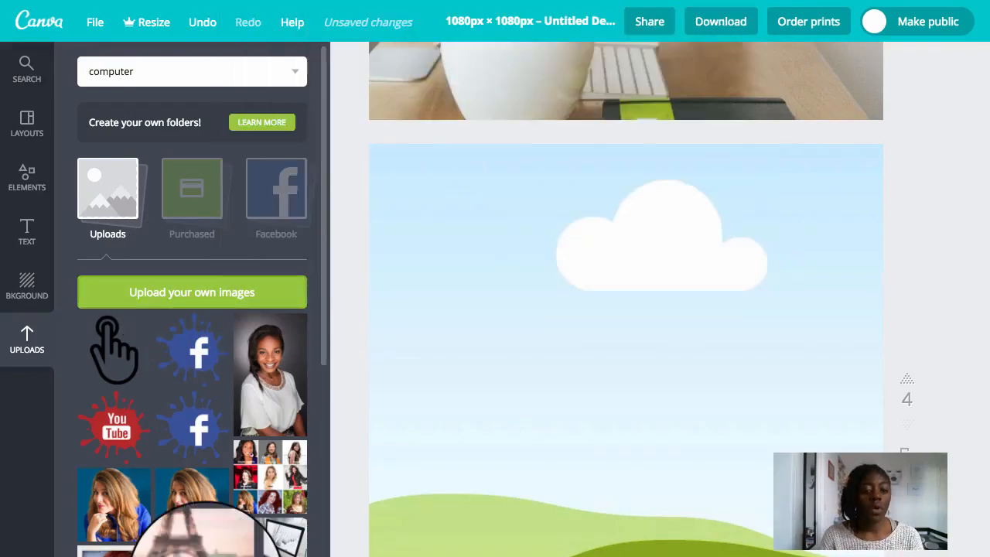
scroll(197, 464, down, 5)
scroll(203, 533, down, 10)
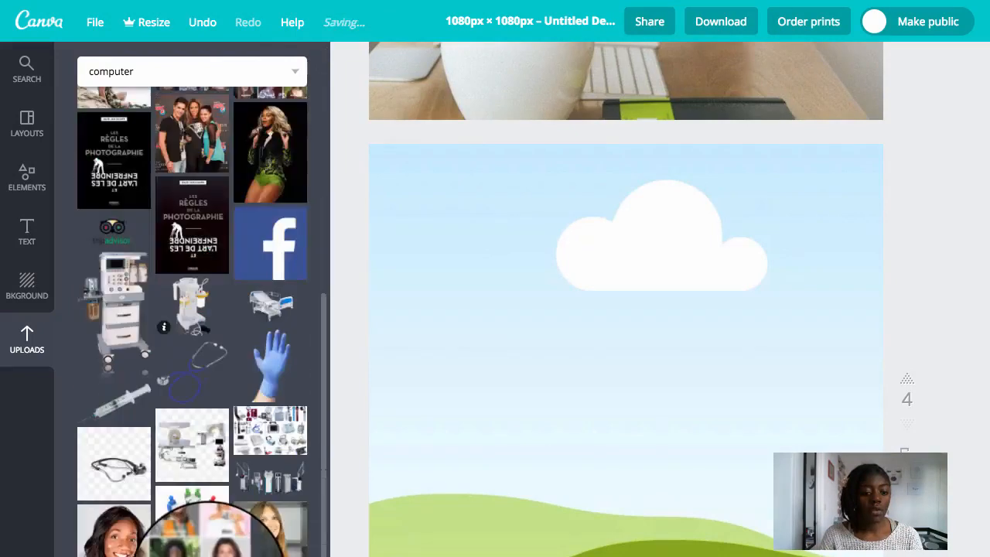
scroll(202, 534, down, 4)
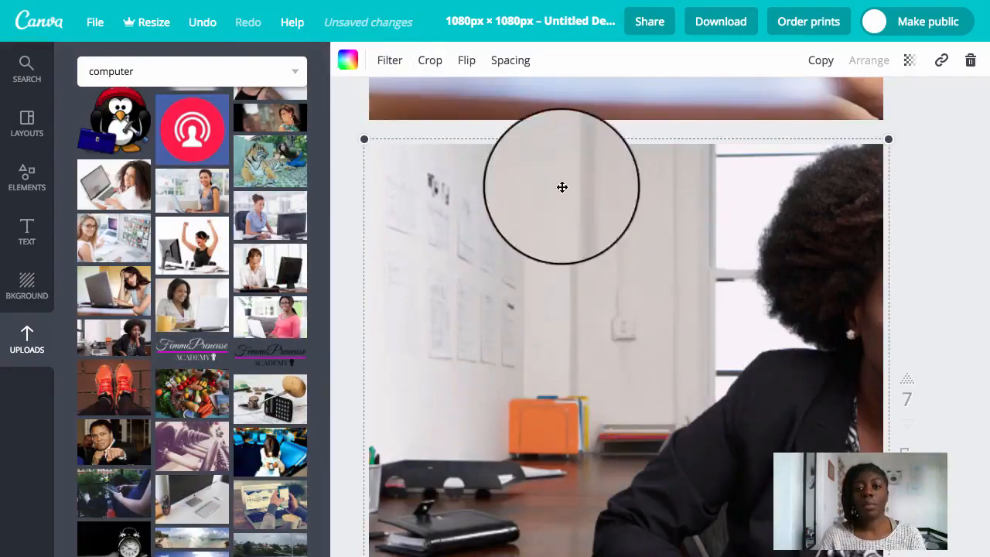
- Reposition the crop of the office photo on page 7 so the woman's face is inside the frame
click(430, 64)
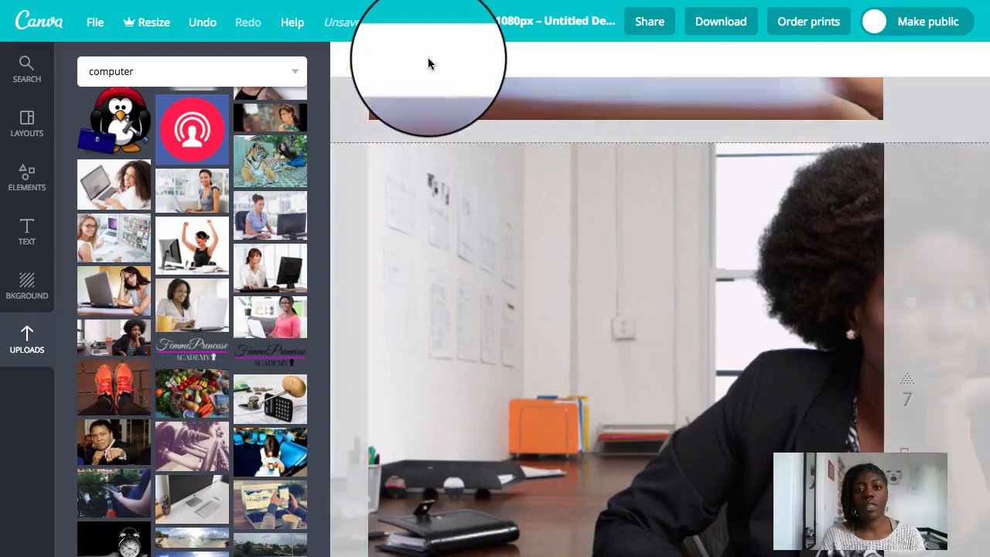
drag(705, 252, 571, 276)
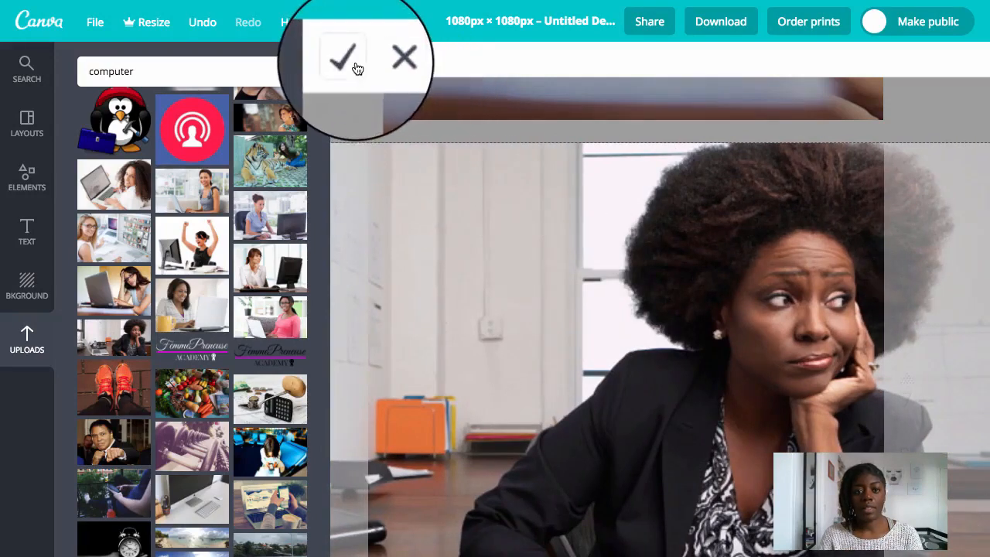
click(357, 66)
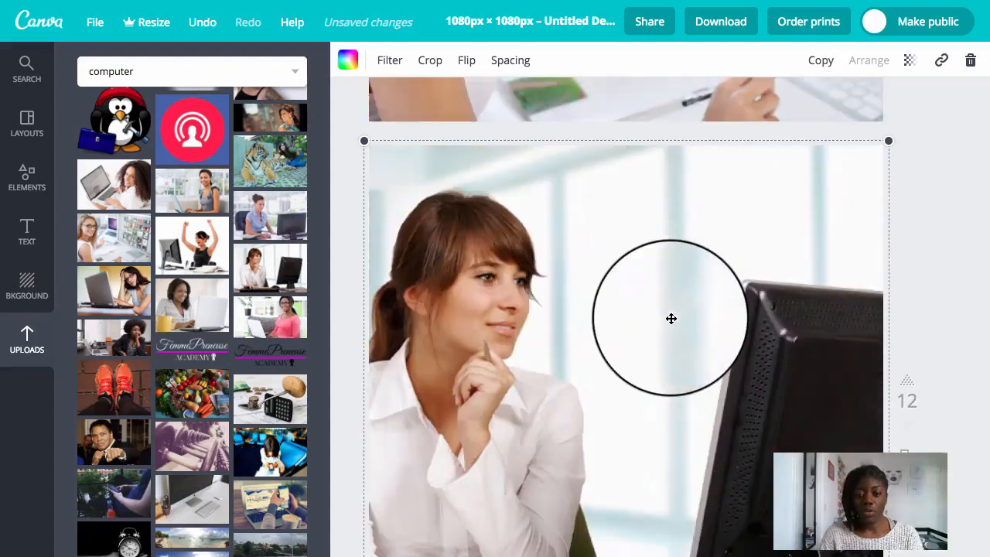
- Download all pages of the design as PNG and open the downloaded file Untitled design.zip
scroll(671, 319, up, 10)
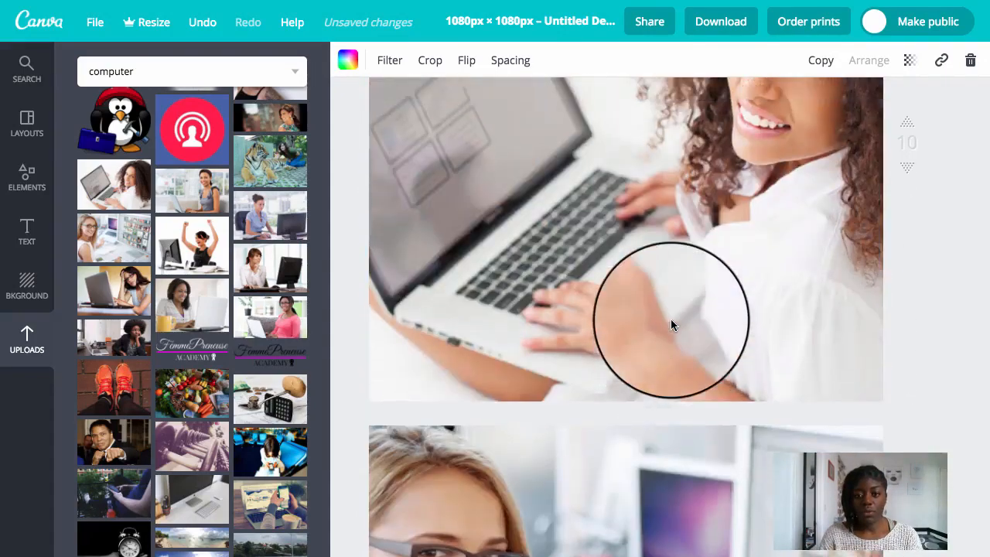
scroll(670, 318, up, 10)
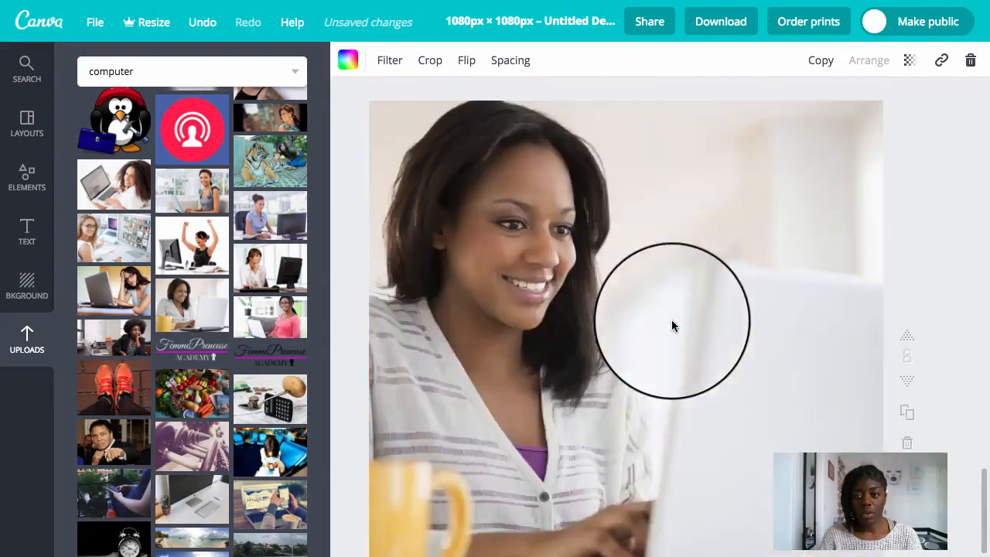
scroll(672, 320, up, 20)
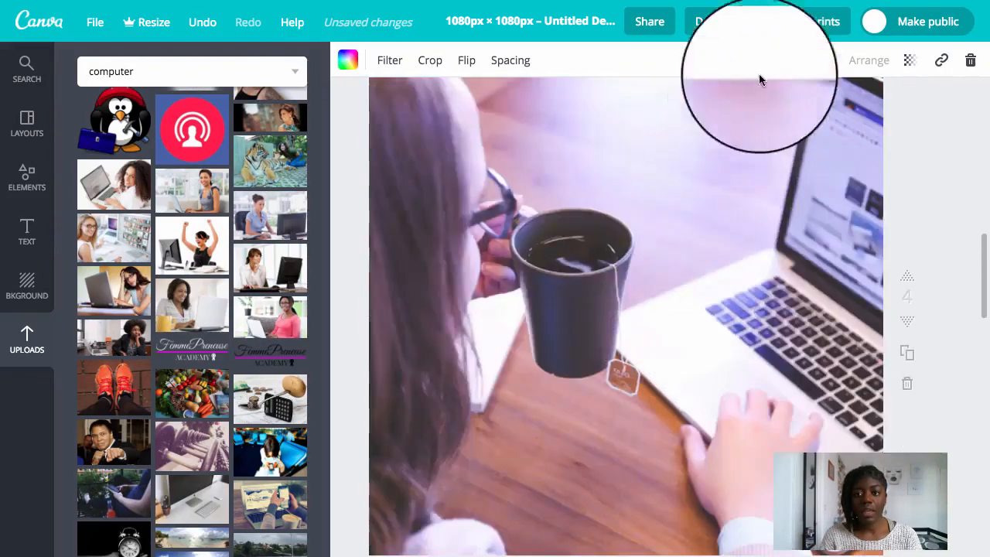
scroll(759, 75, up, 5)
click(727, 24)
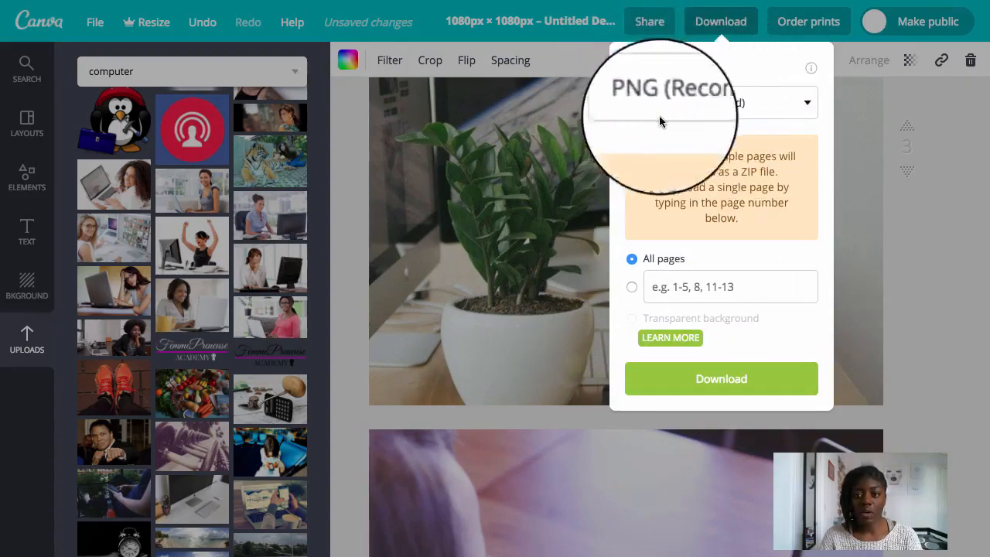
click(721, 380)
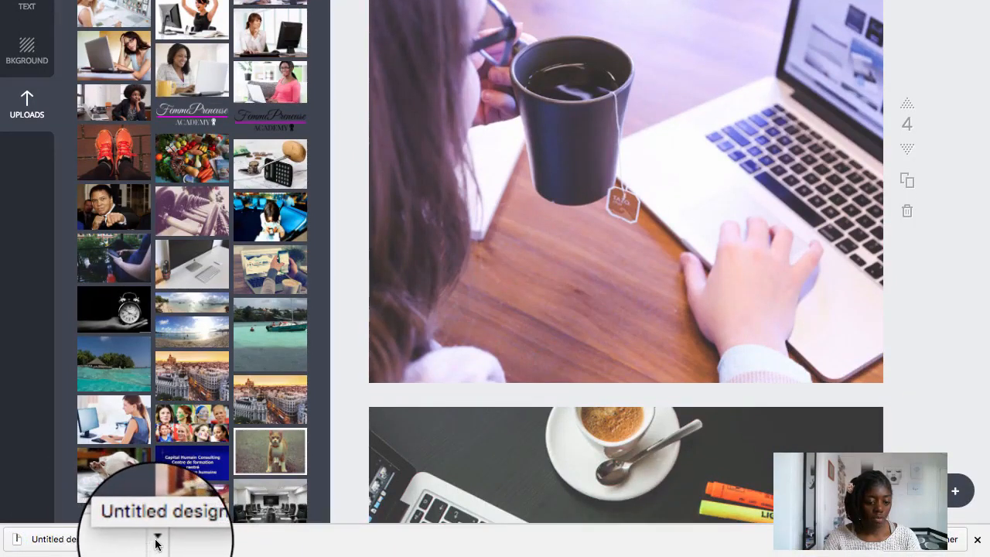
click(156, 539)
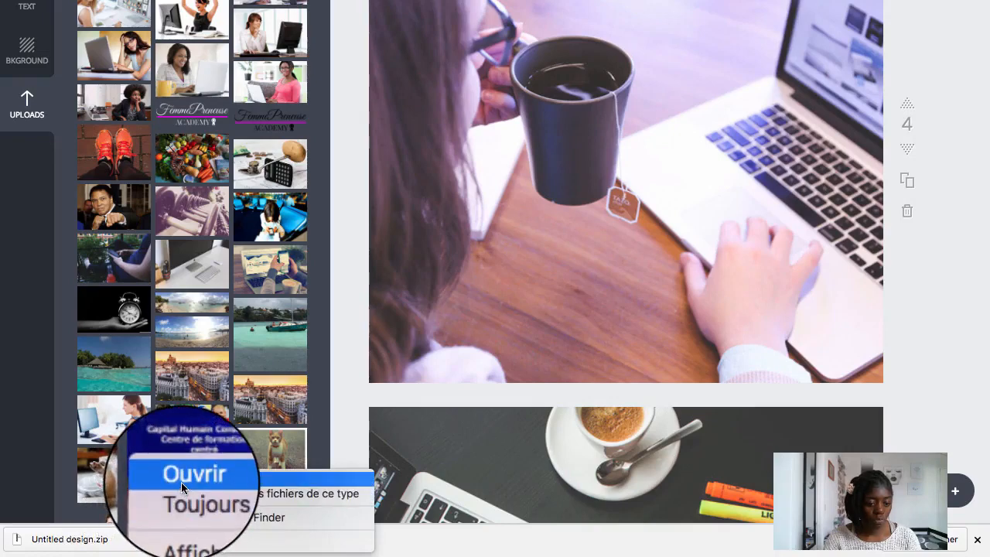
click(181, 482)
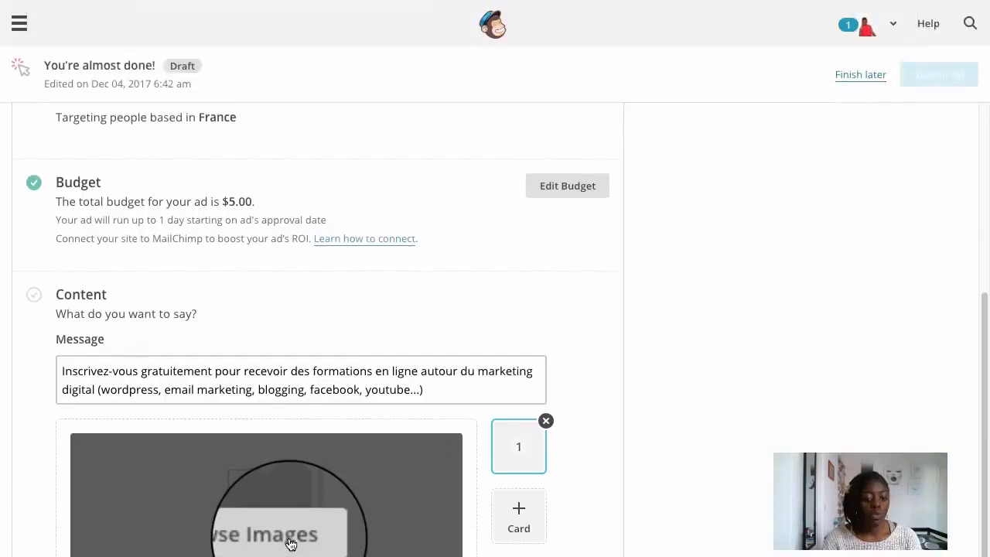
- Open the image library for the ad's first card and start uploading an image
click(291, 427)
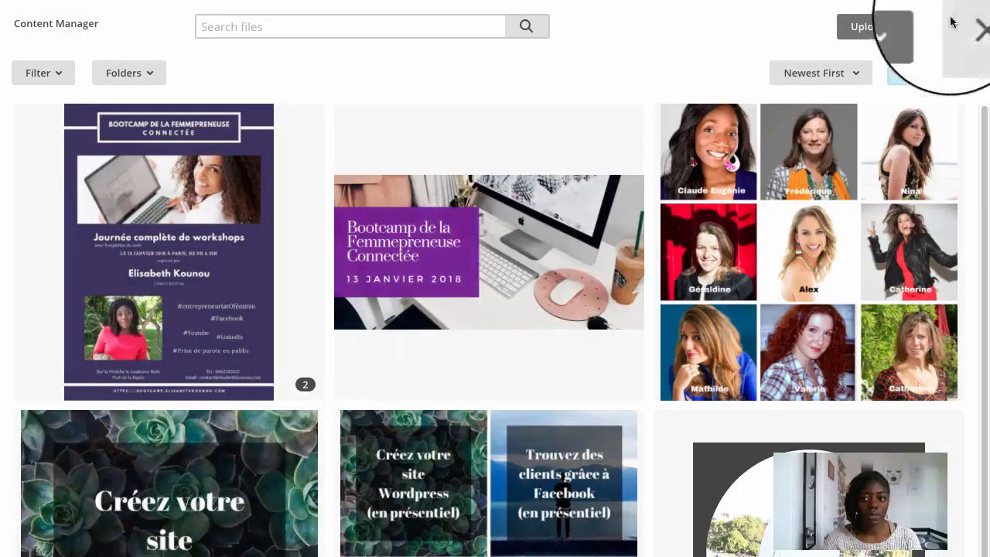
click(869, 23)
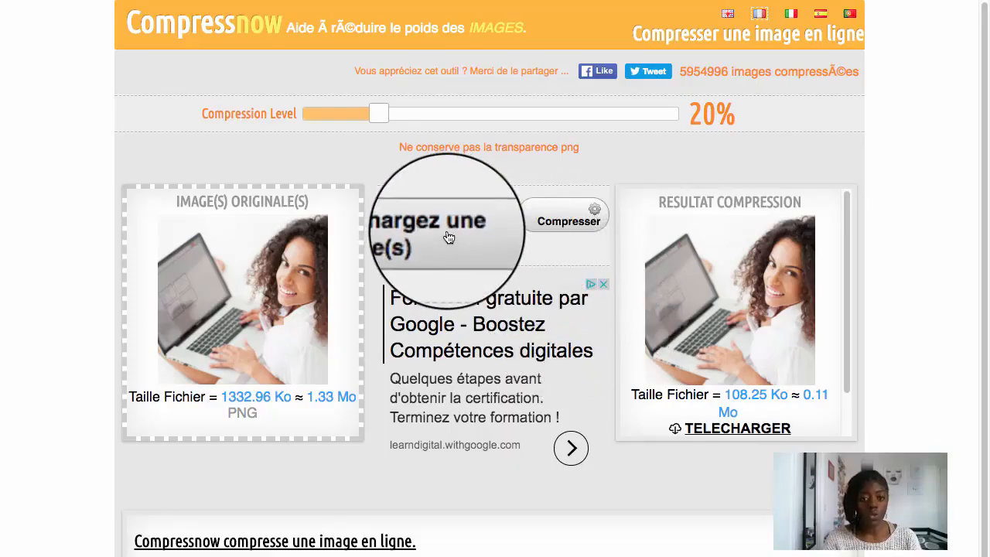
- Switch to Compressnow, load 11.png from the Untitled design folder and compress it
mouse_move(237, 2)
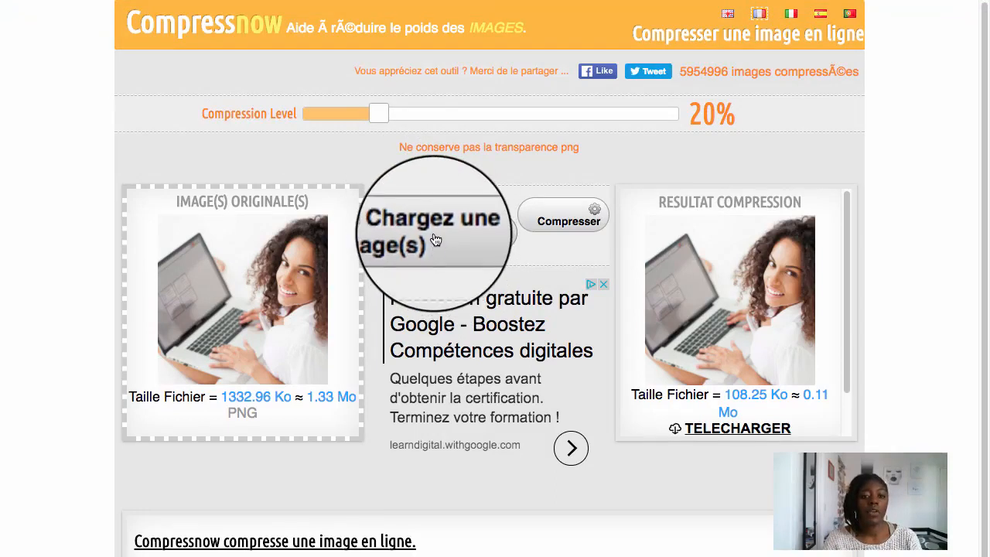
click(435, 240)
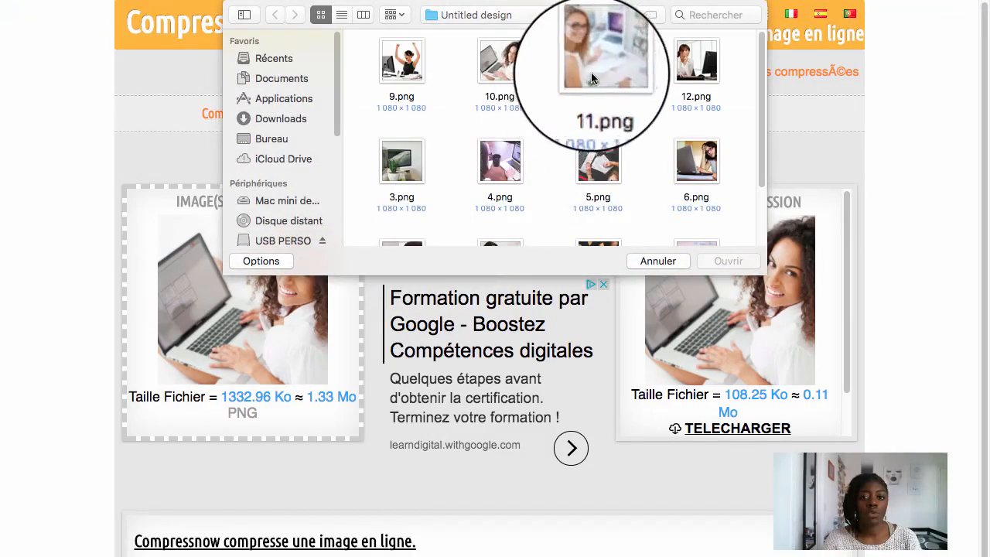
click(597, 61)
click(731, 259)
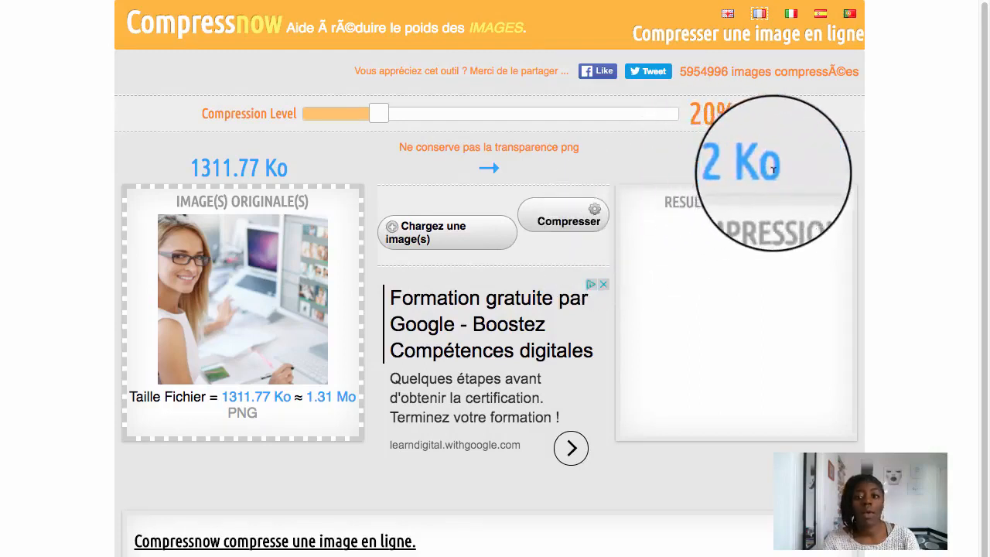
click(561, 220)
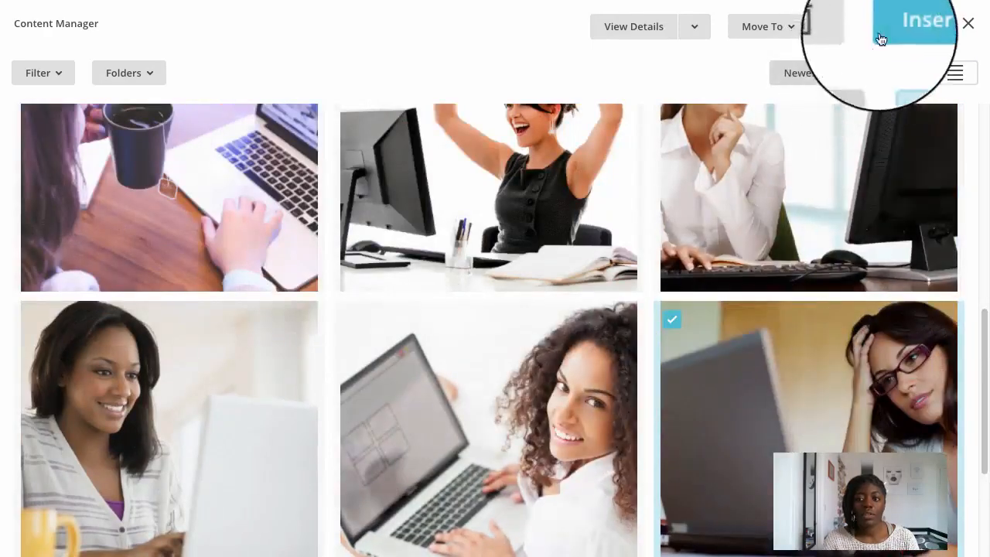
click(905, 30)
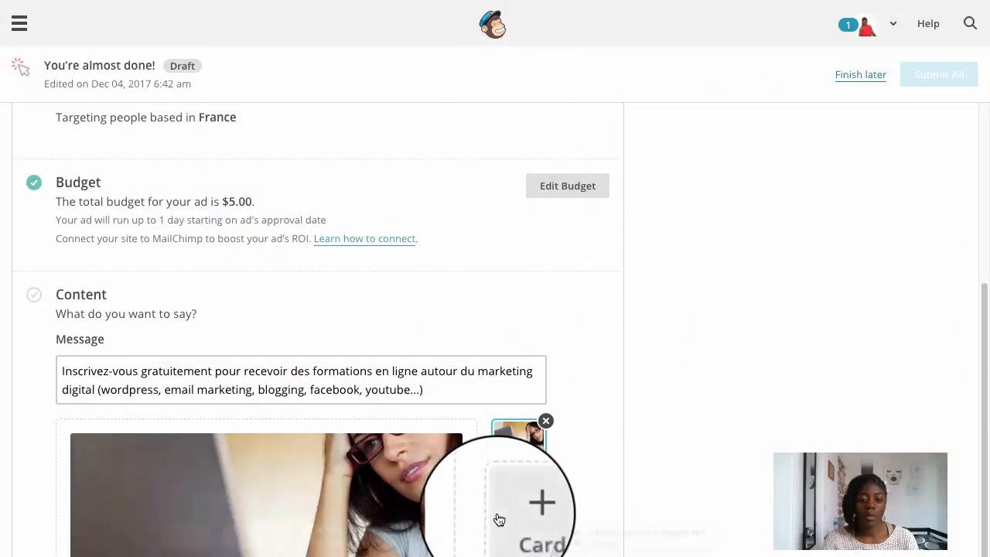
scroll(499, 519, down, 4)
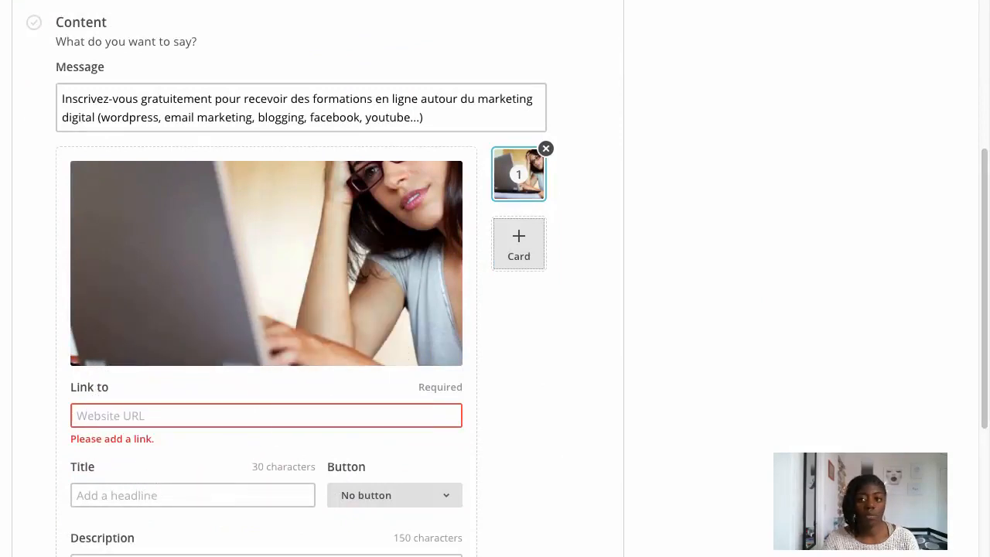
click(353, 416)
text(https://goo.gl/RADvf8)
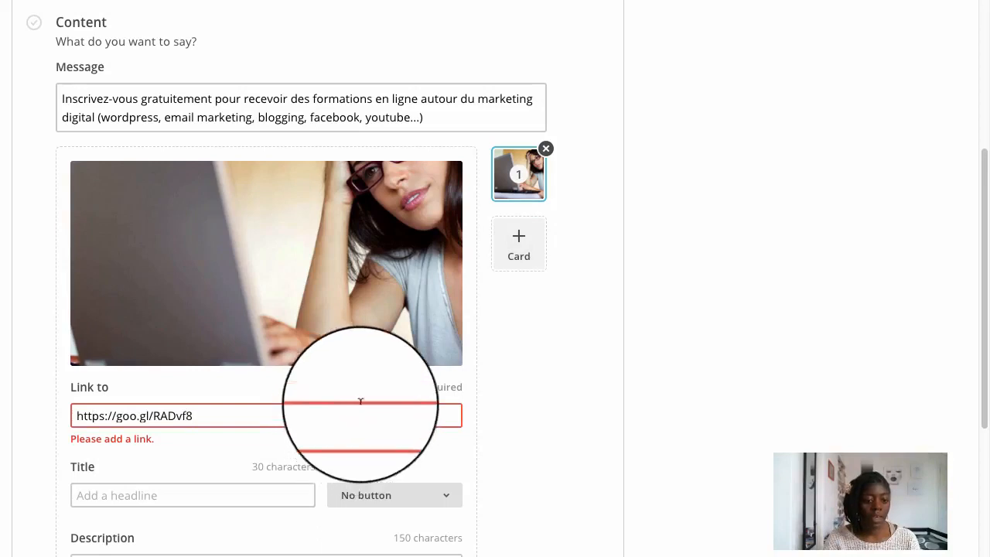
- Title card 1 "Inscription GRATUITE" and give it a Sign up button
scroll(237, 466, down, 1)
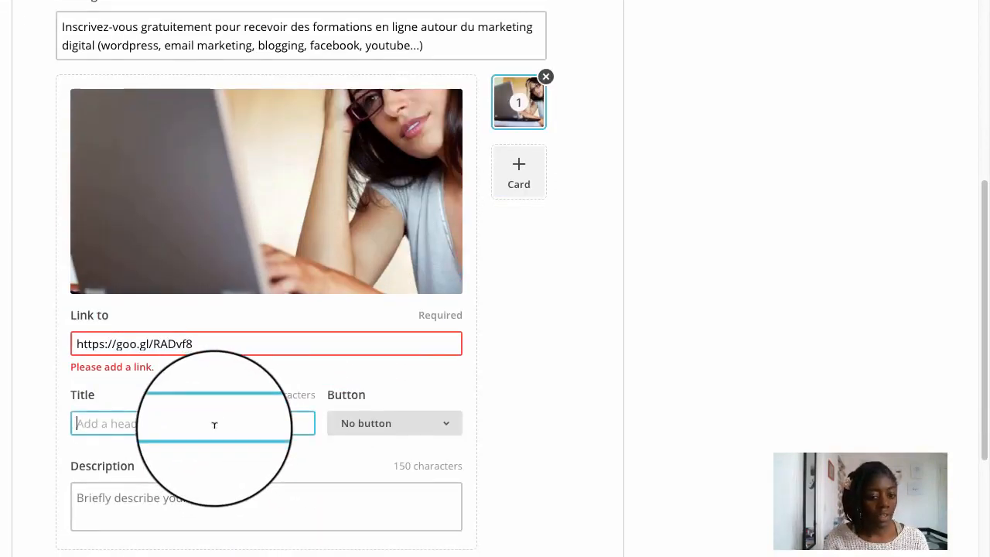
scroll(214, 422, down, 1)
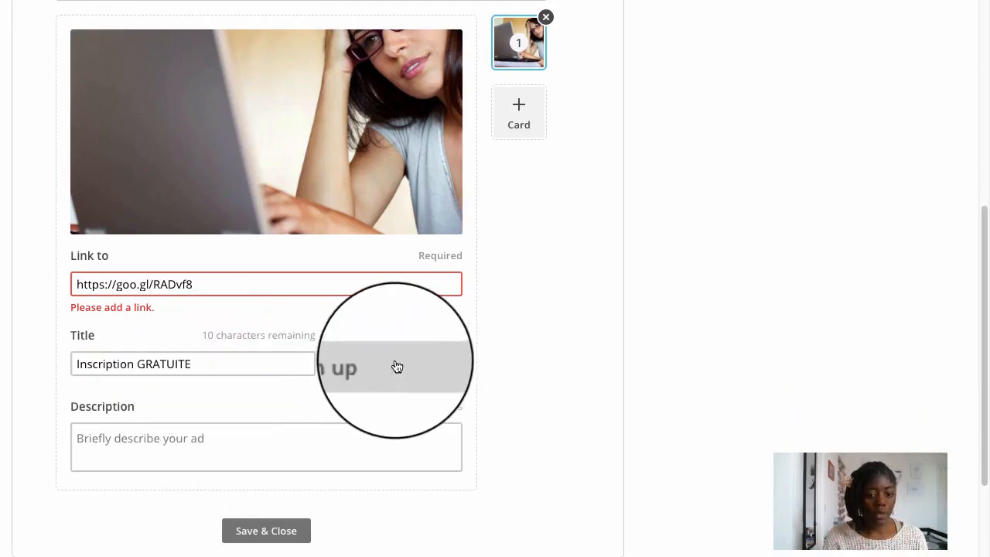
click(399, 369)
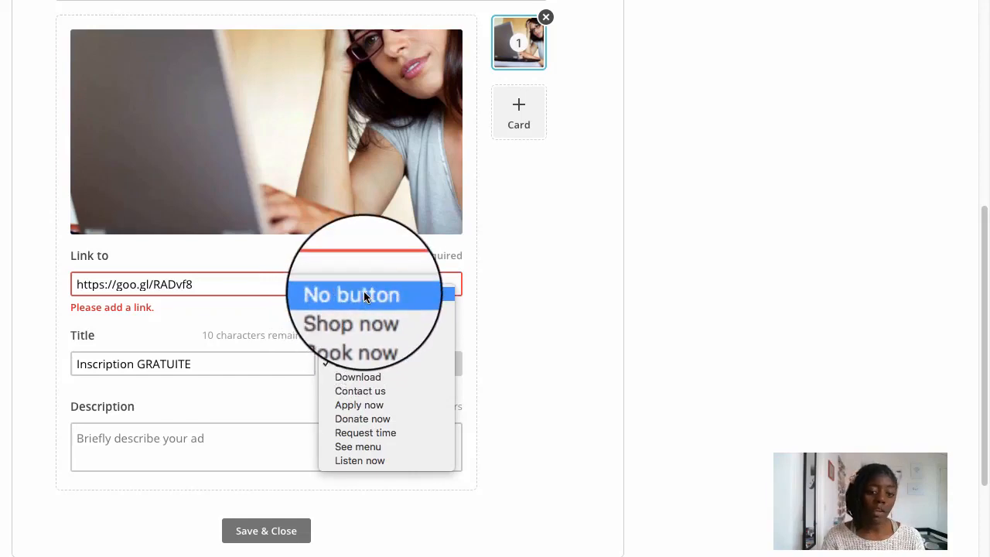
- Set card 1's description to "Vous avez du mal à savoir comment utiliser les réseaux sociaux, les outils webs pour vous faire connaître? Inscrivez-vous à la Femmepreneuse Academy."
click(190, 442)
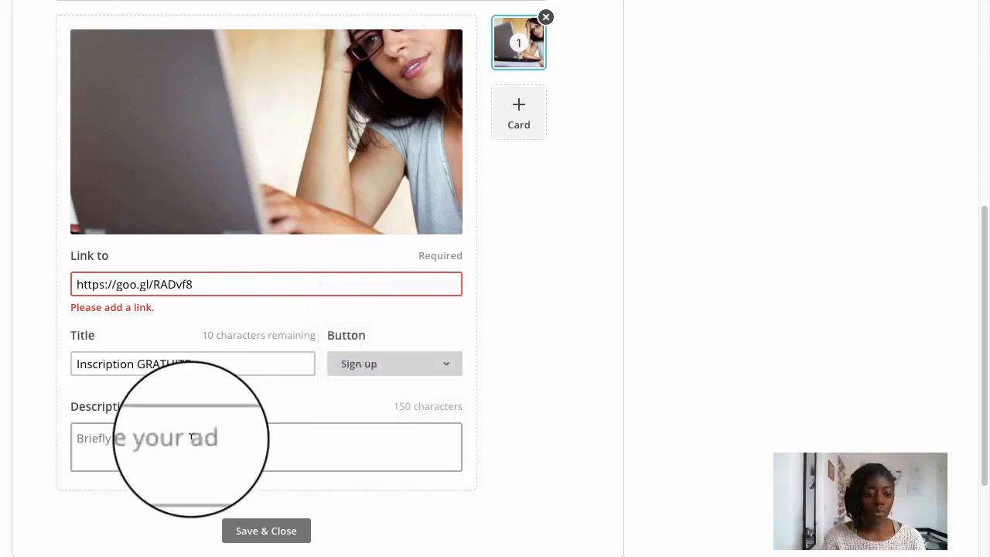
scroll(443, 447, down, 2)
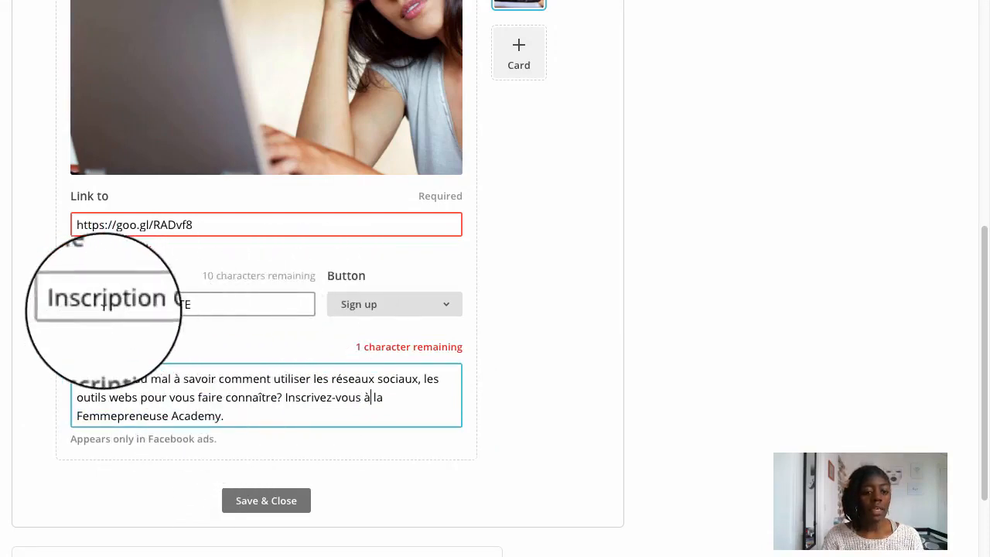
scroll(274, 262, up, 2)
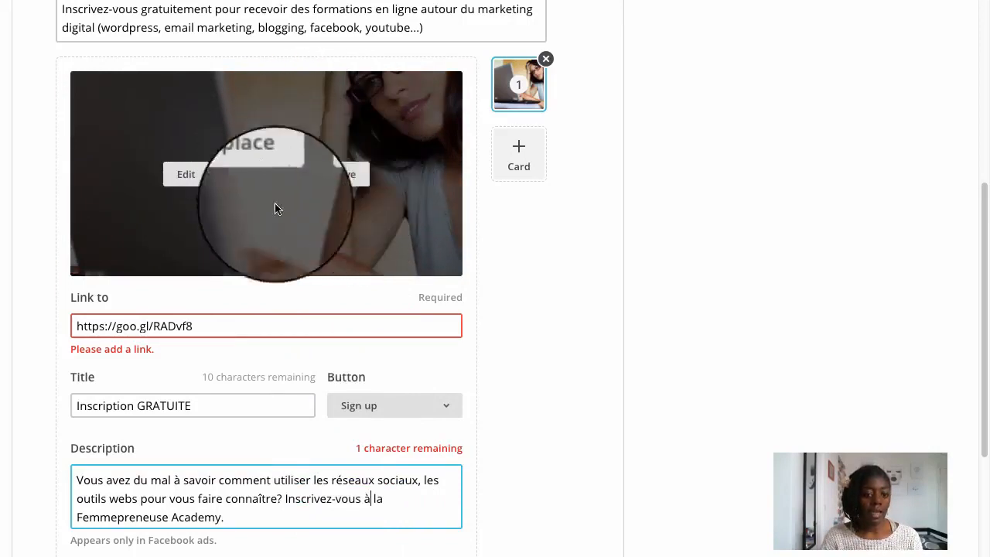
scroll(313, 458, down, 2)
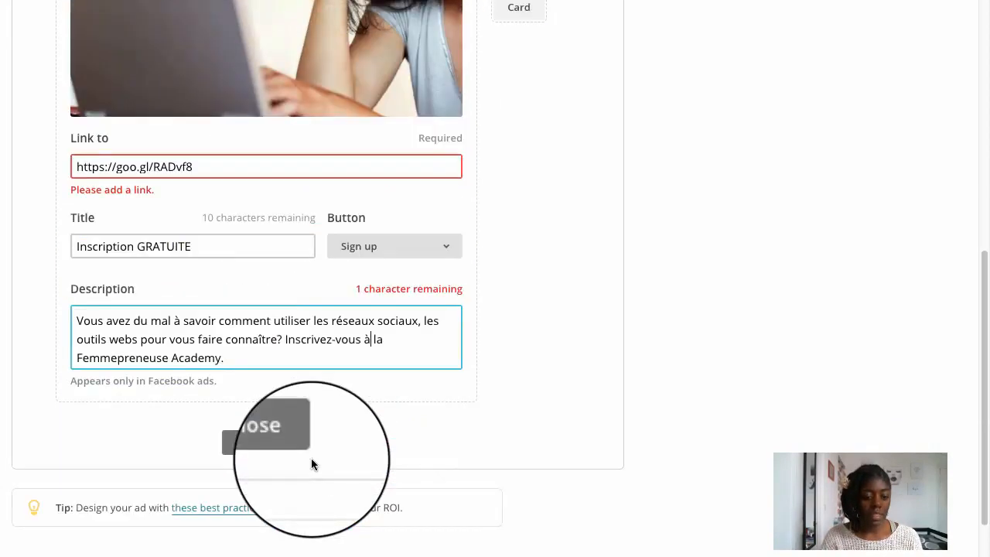
- Add a second card to the carousel and insert the photo of the pensive woman in a black blazer
scroll(341, 386, up, 3)
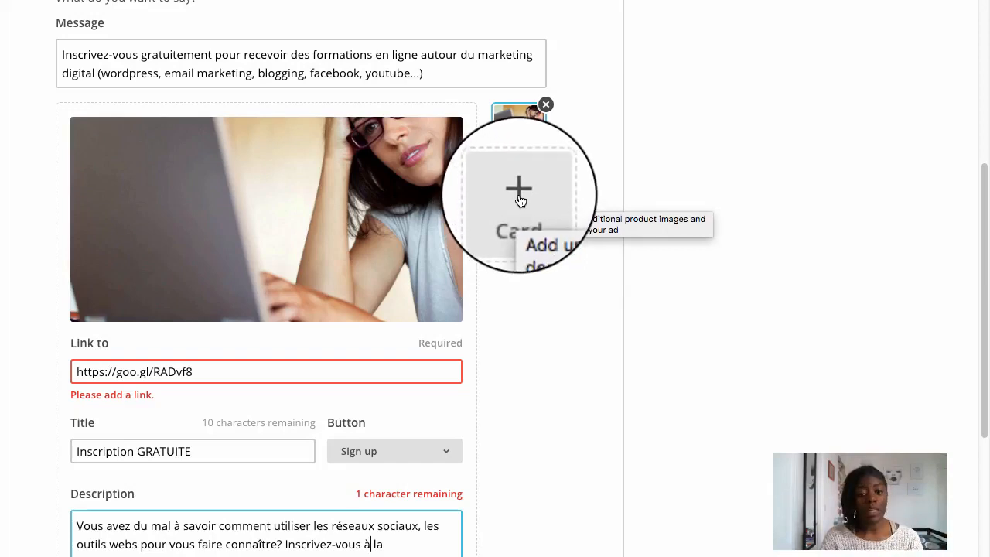
scroll(521, 200, up, 2)
click(523, 332)
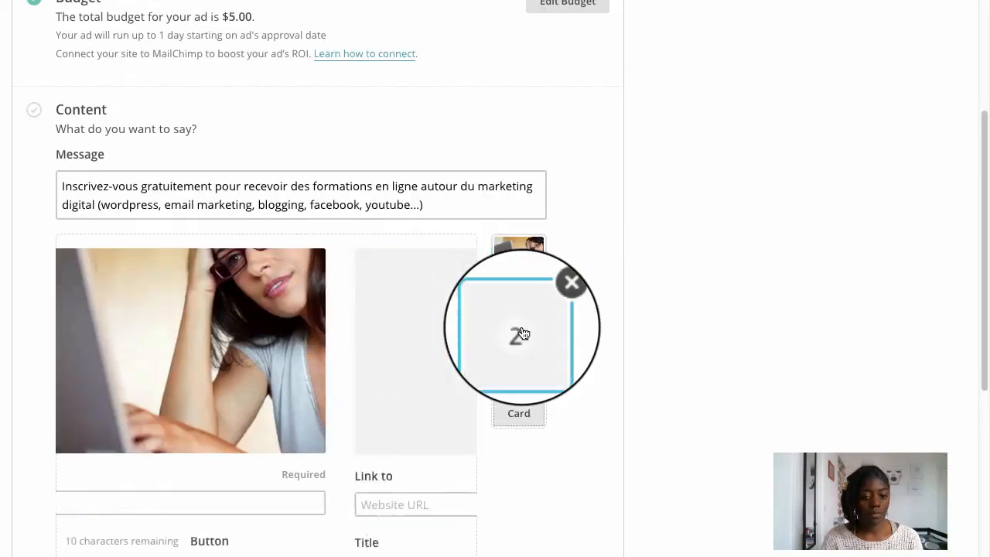
click(284, 363)
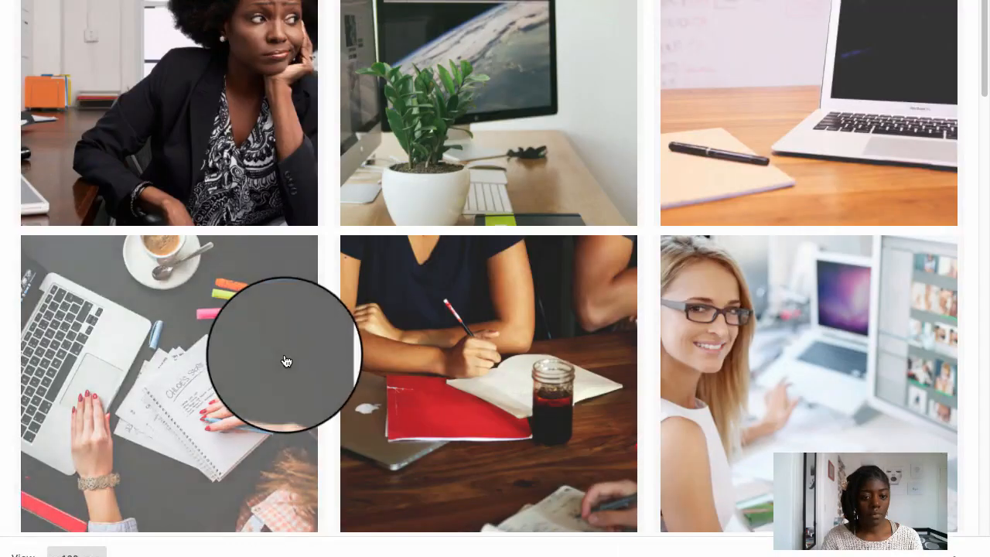
click(265, 113)
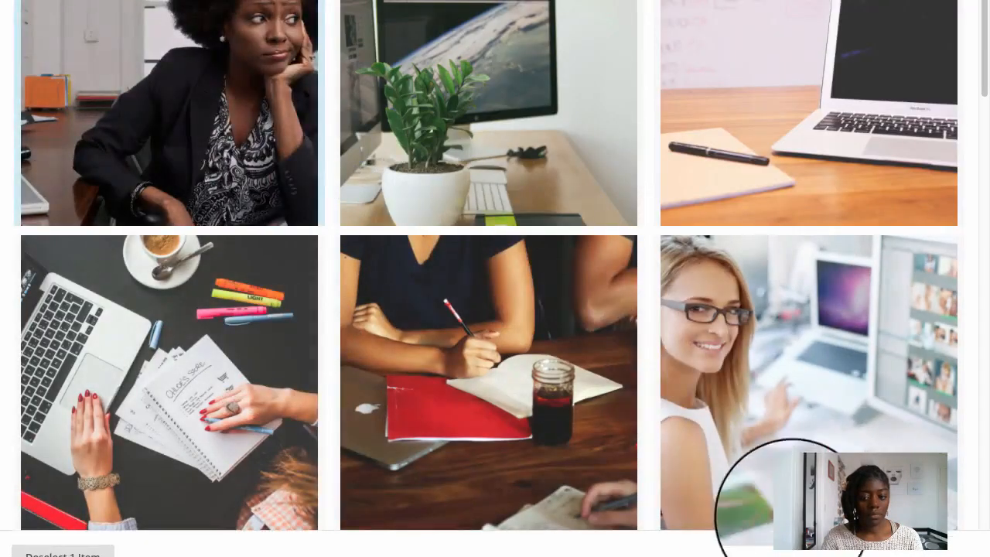
scroll(797, 515, down, 2)
scroll(797, 515, up, 4)
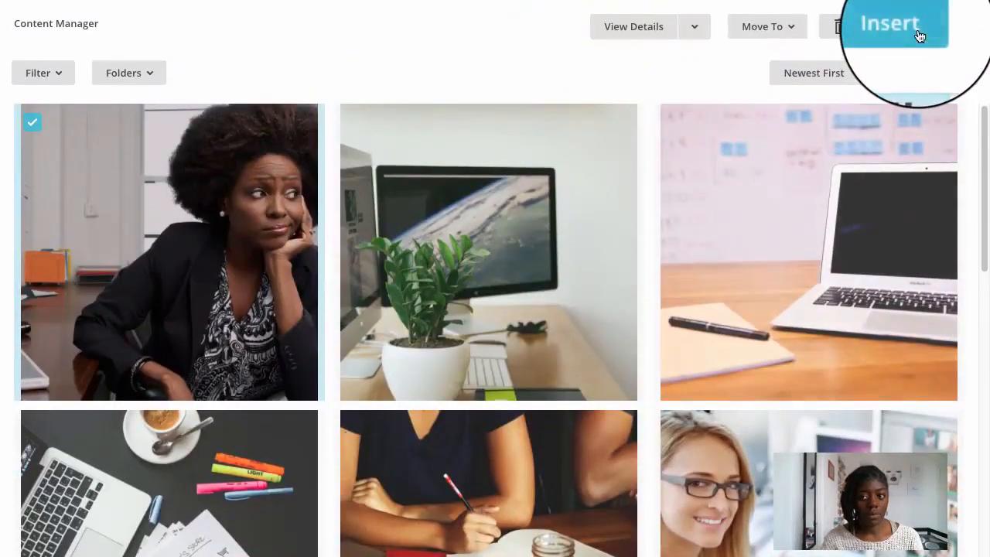
click(907, 25)
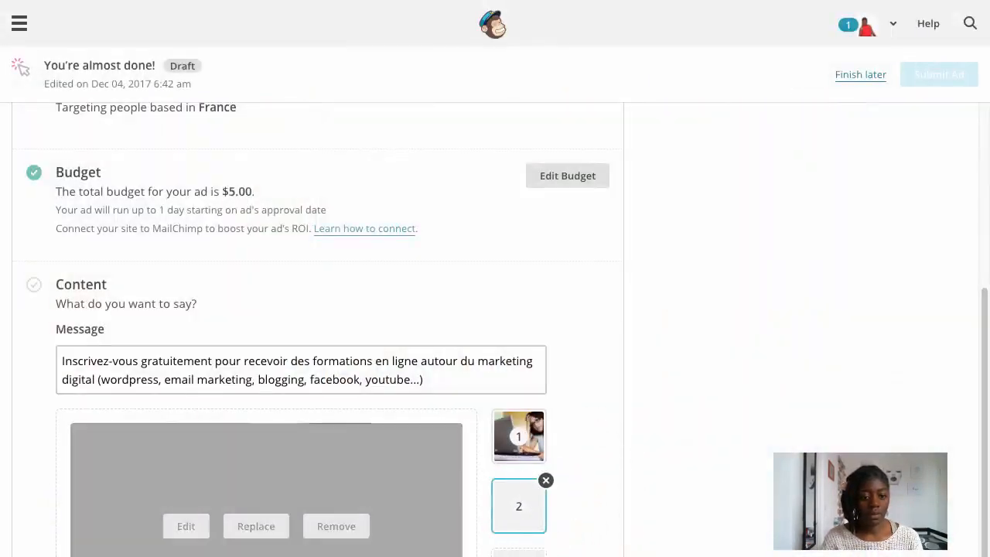
scroll(232, 464, down, 3)
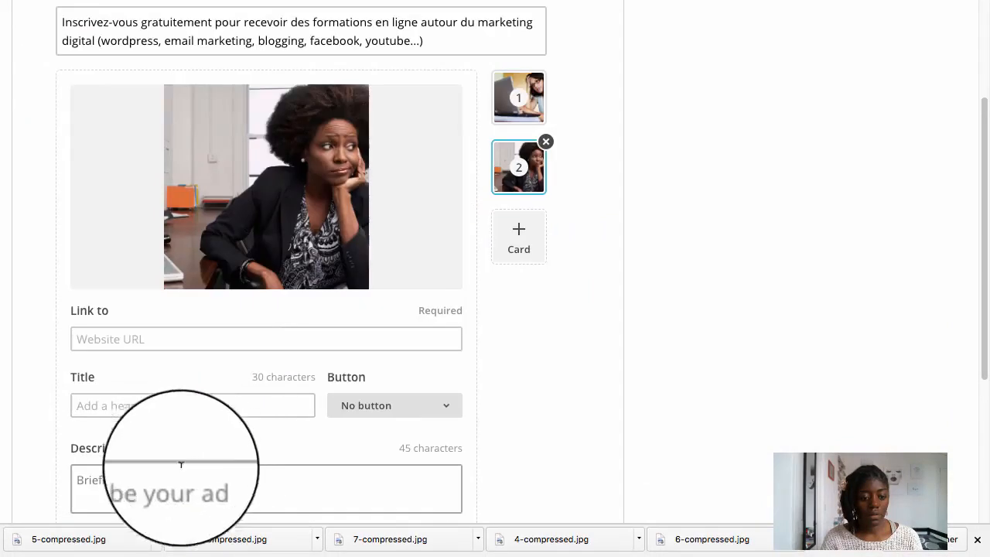
click(181, 483)
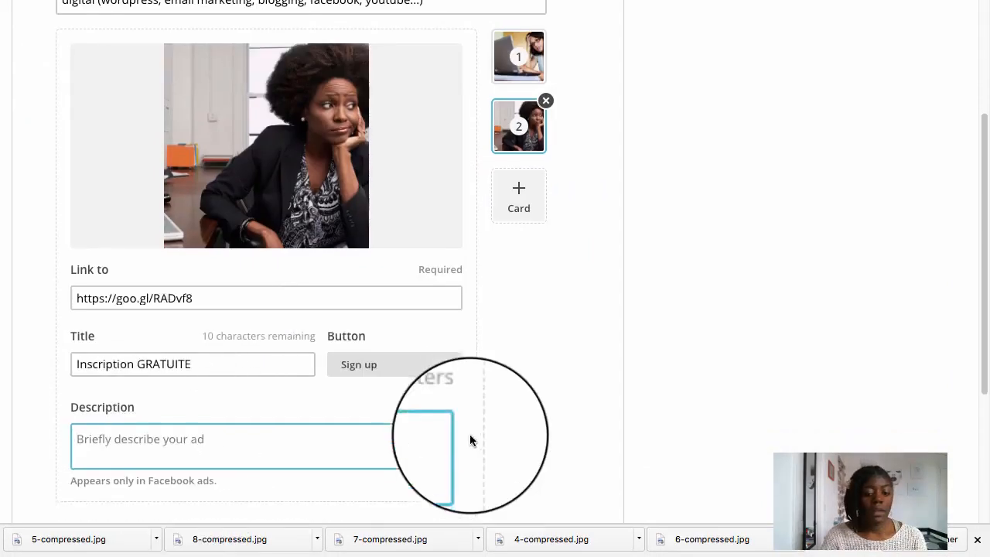
scroll(470, 431, down, 1)
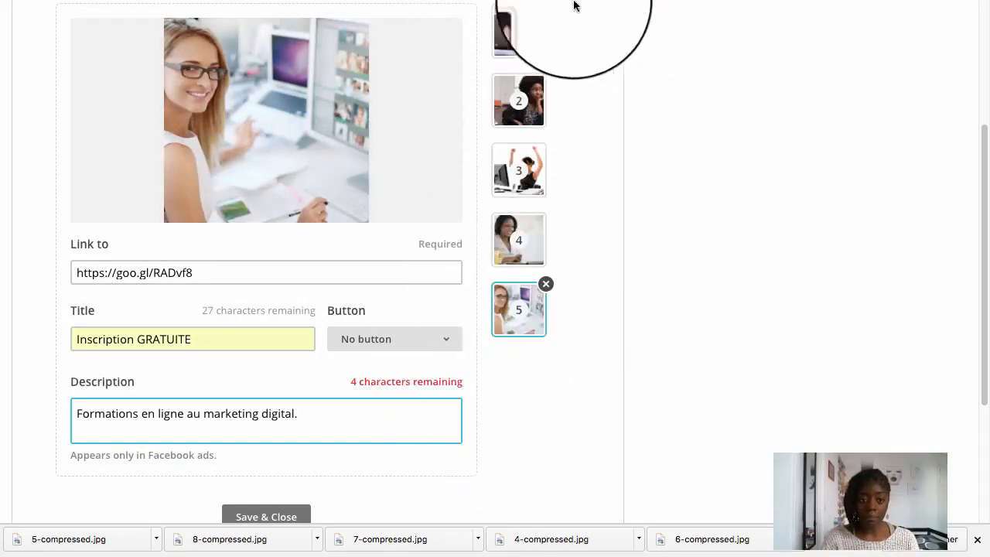
- Set card 5's button to Sign up, then save and close the ad content
scroll(399, 377, down, 3)
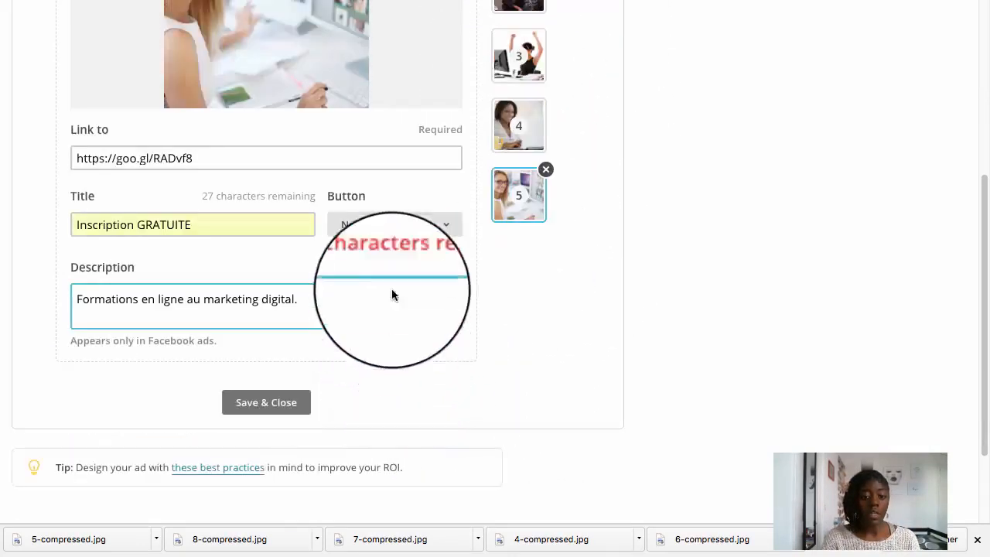
click(394, 226)
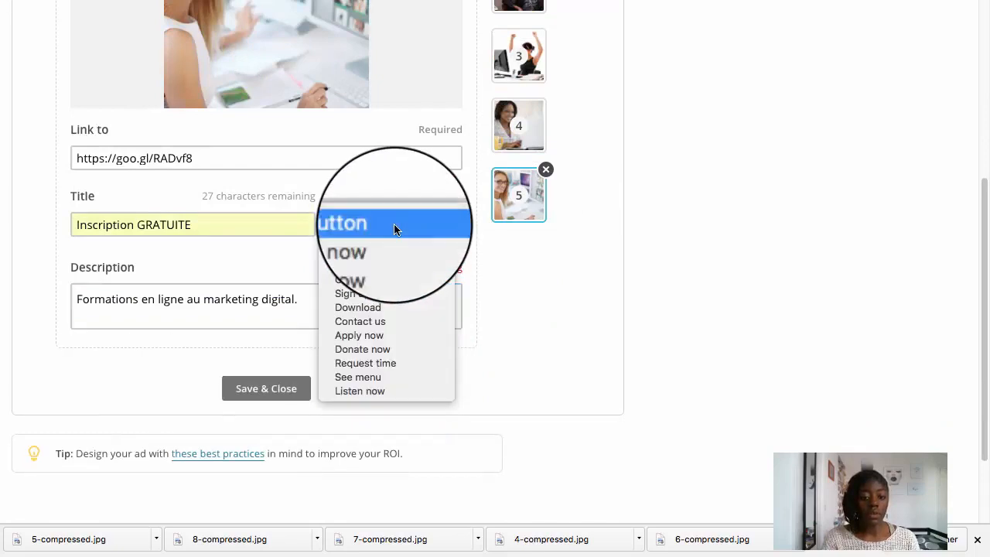
click(391, 299)
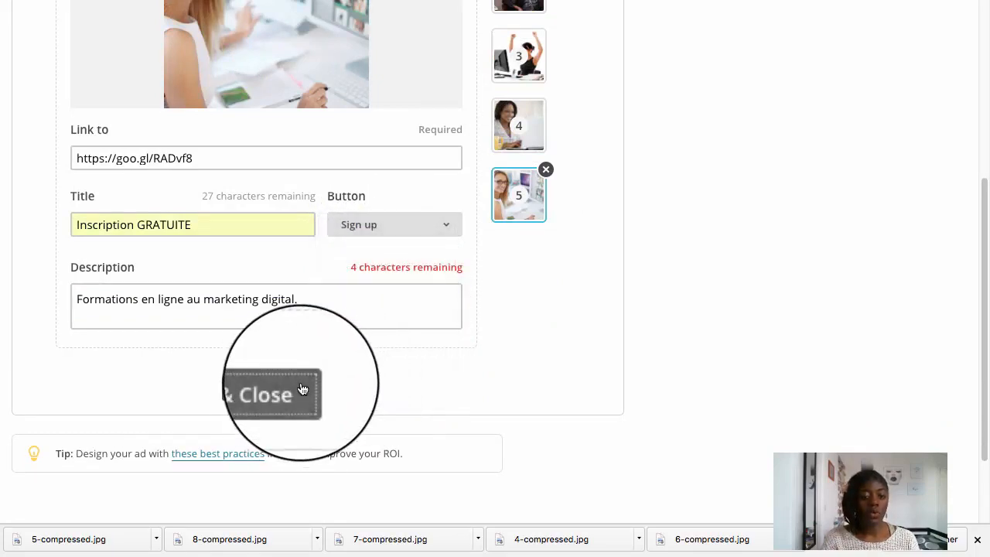
click(302, 389)
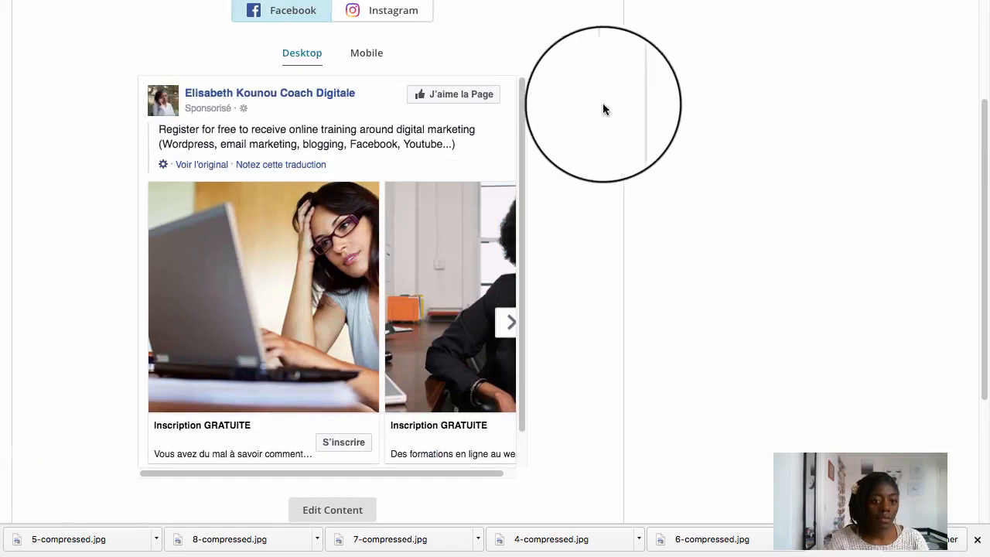
- Page through every card of the carousel in the Facebook desktop preview and return to the first one
scroll(663, 232, down, 2)
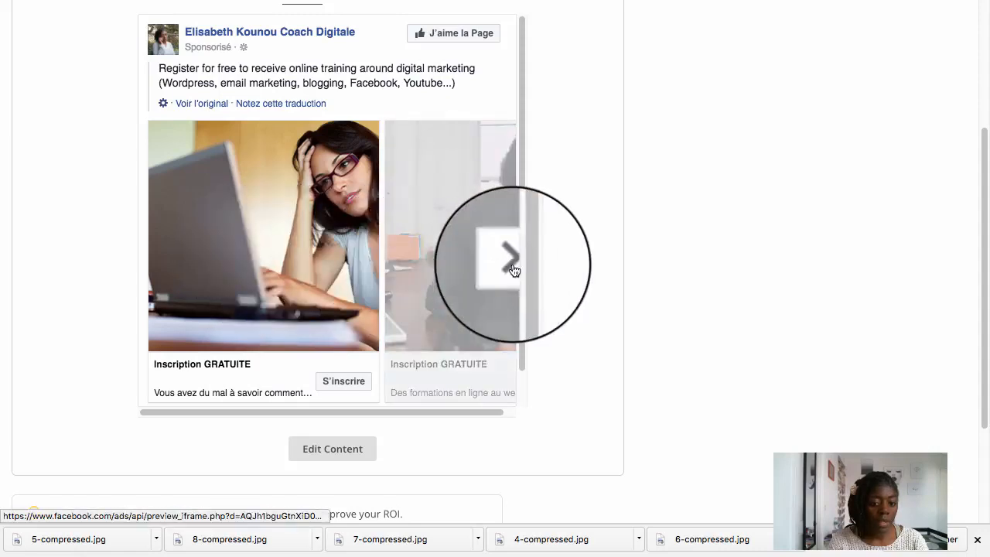
click(510, 256)
click(511, 263)
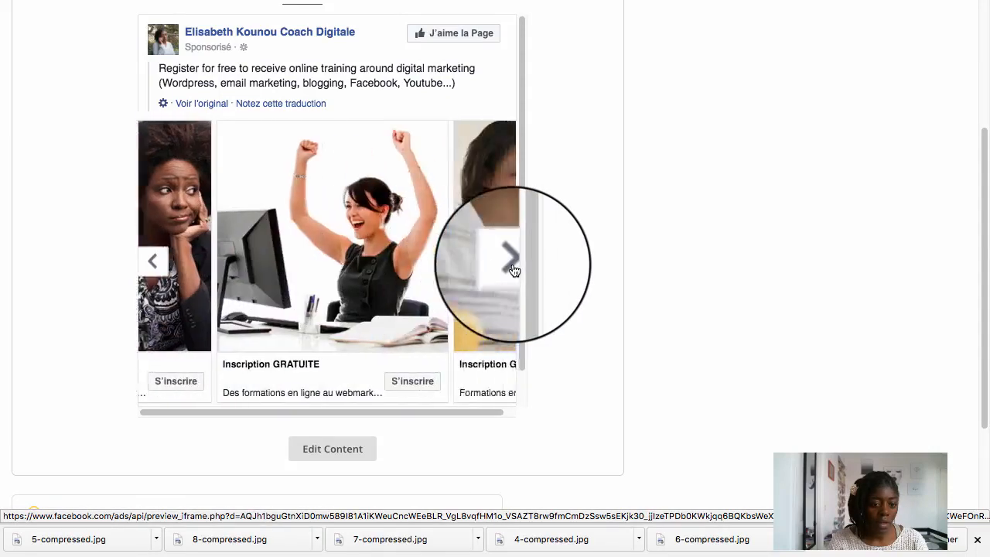
click(512, 263)
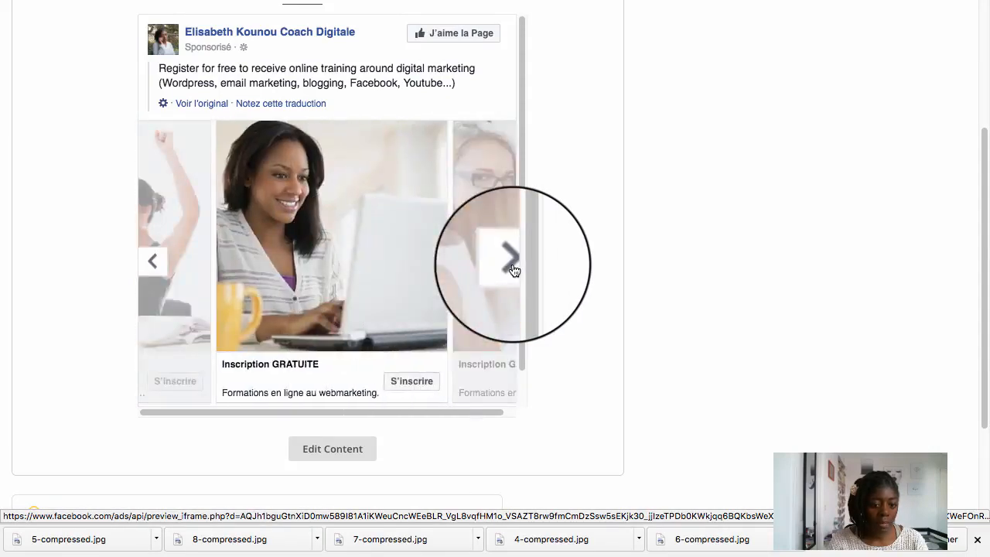
click(511, 263)
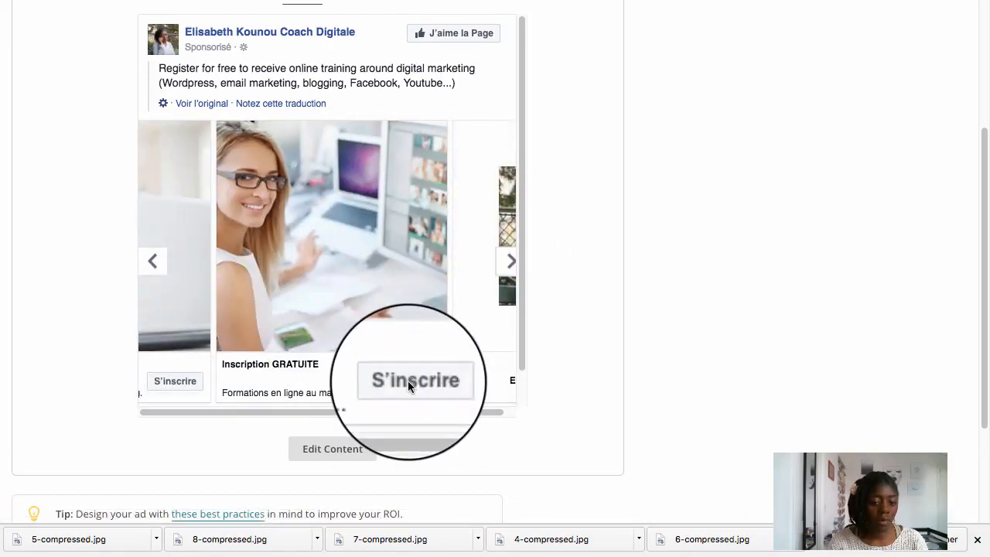
click(509, 260)
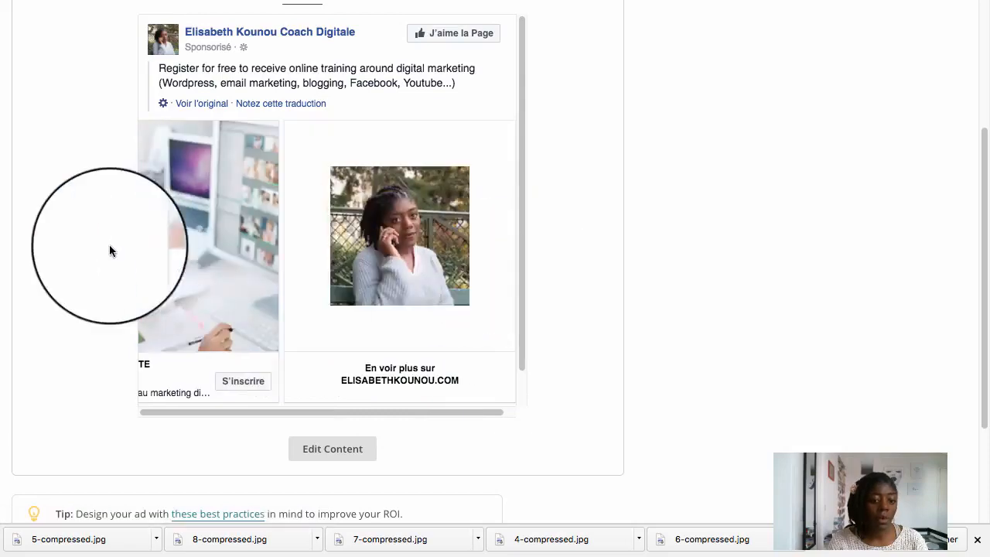
click(152, 263)
click(153, 263)
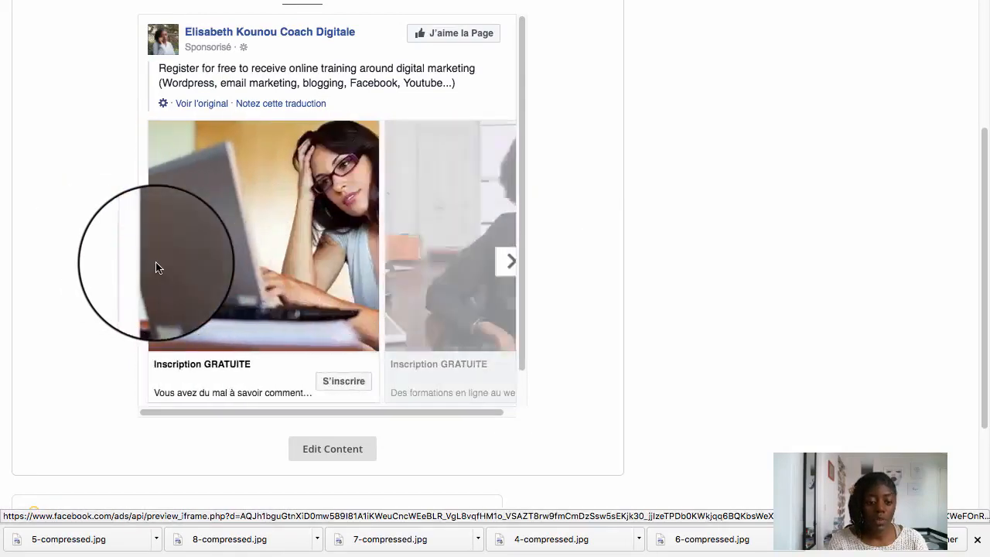
- Switch the ad preview to Instagram and page through the carousel cards
click(385, 163)
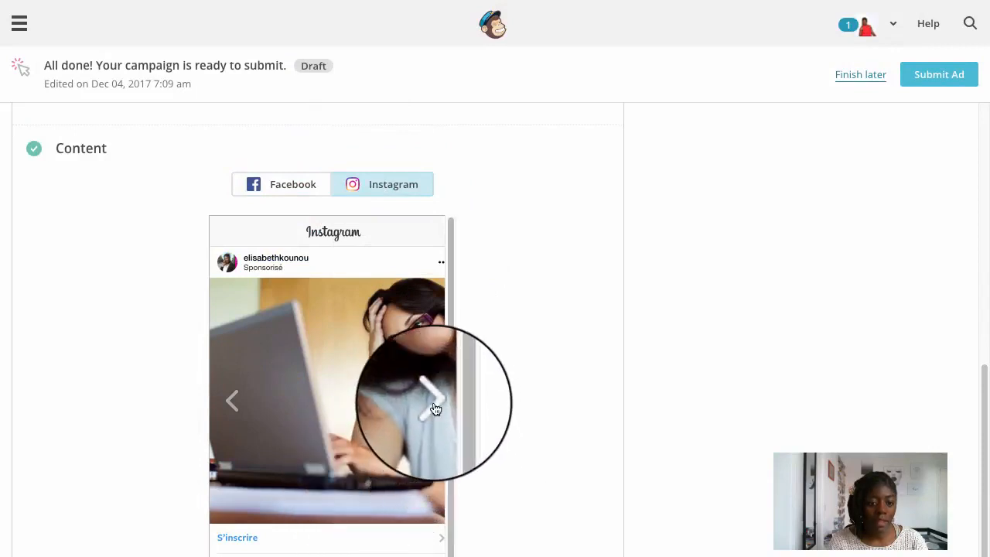
click(431, 402)
click(433, 403)
click(433, 403)
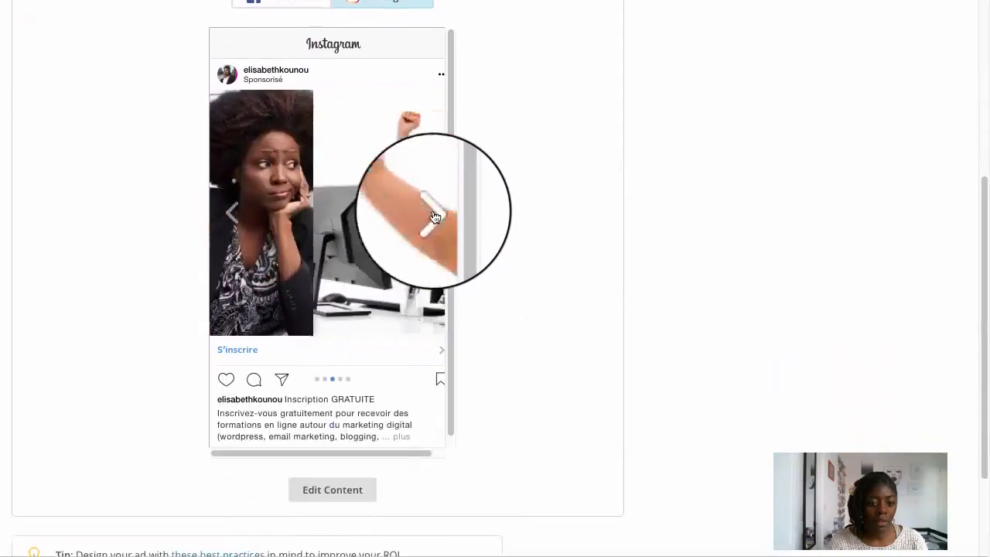
click(433, 403)
click(433, 215)
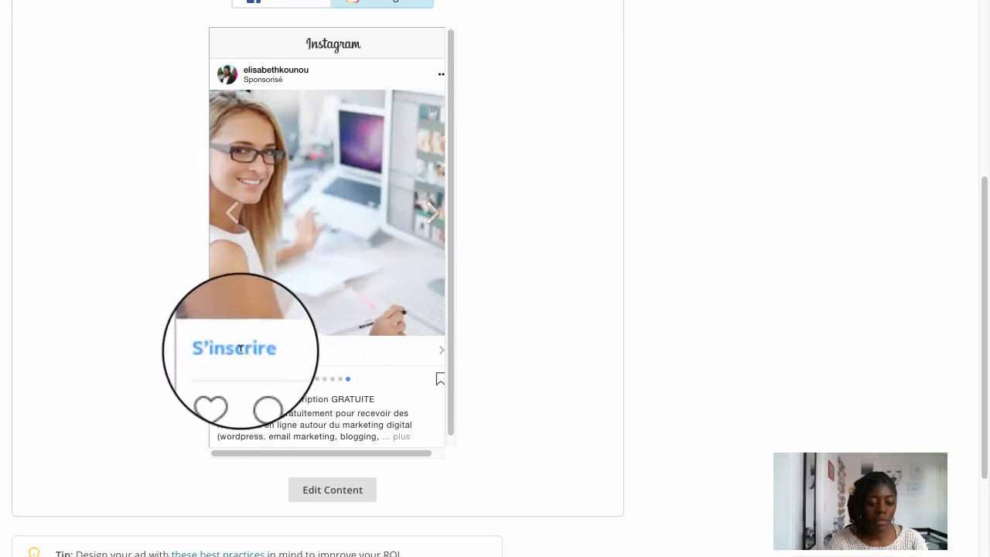
scroll(316, 449, down, 1)
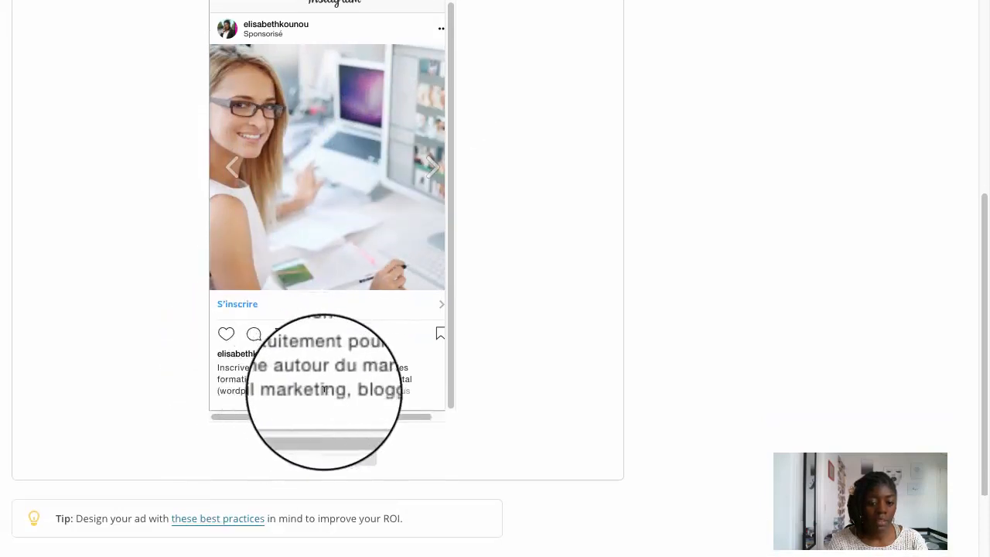
click(233, 168)
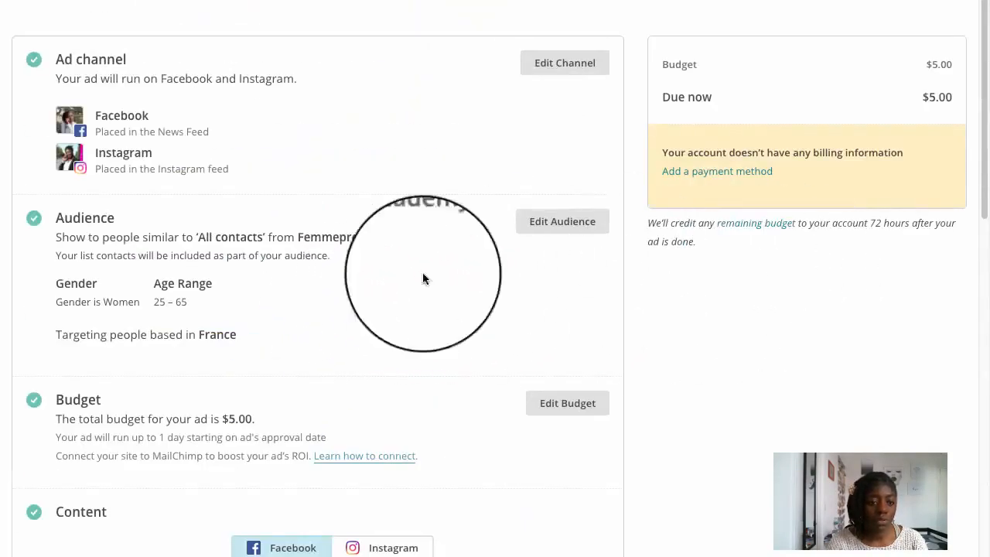
- Review the campaign summary, then try to submit the ad and confirm the submission
scroll(258, 182, down, 1)
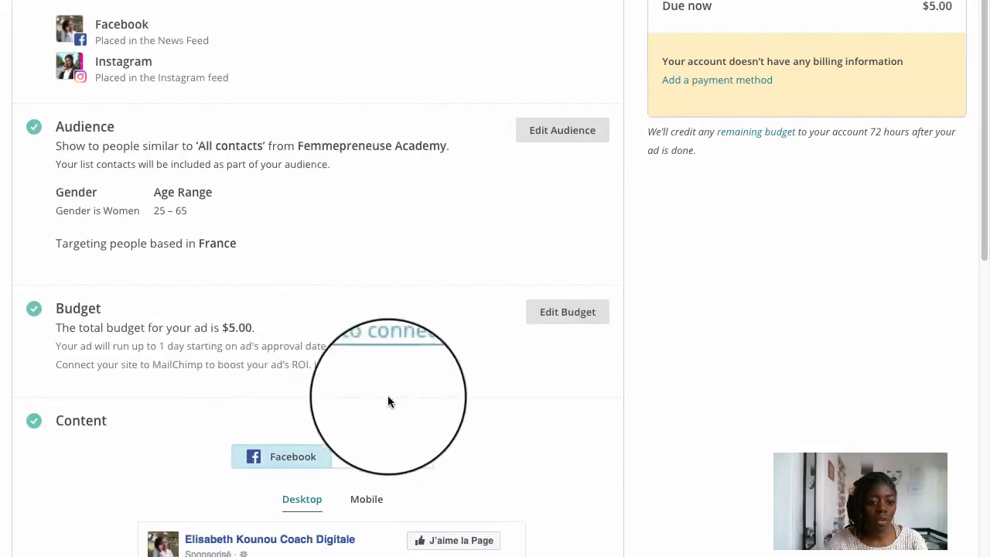
scroll(453, 359, down, 1)
scroll(541, 402, up, 1)
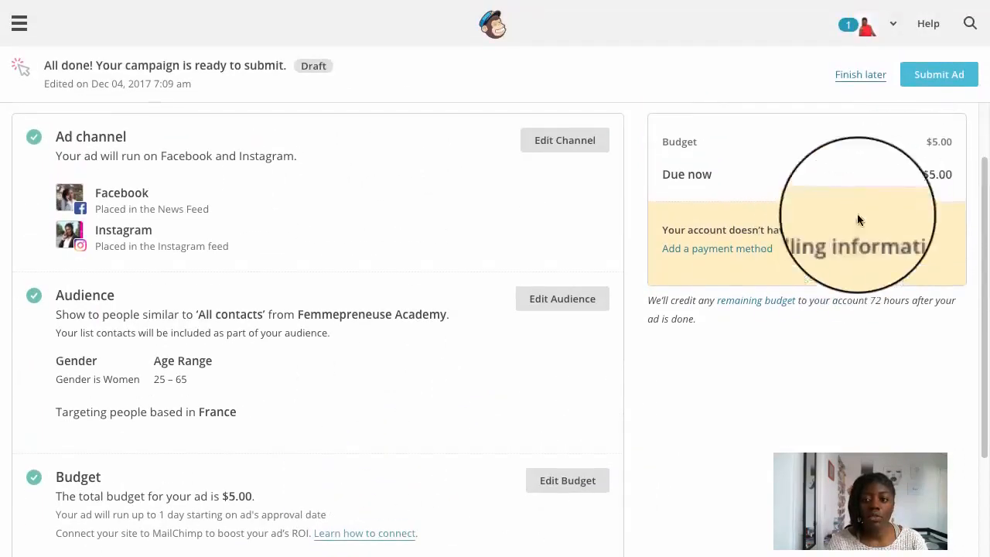
click(947, 79)
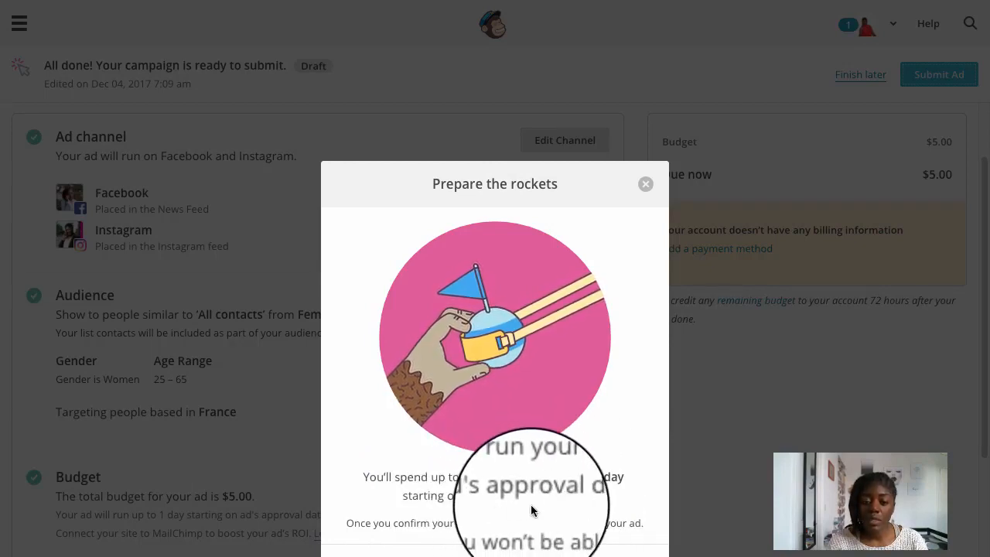
scroll(545, 493, down, 2)
click(452, 499)
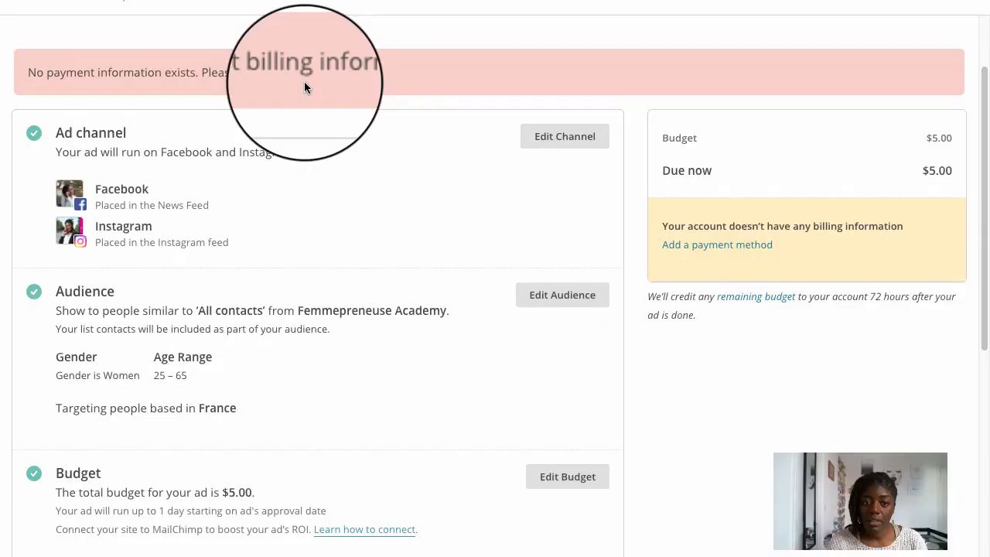
- Add a payment method, saving billing information as same as the contact information and choosing credit card payment
click(720, 246)
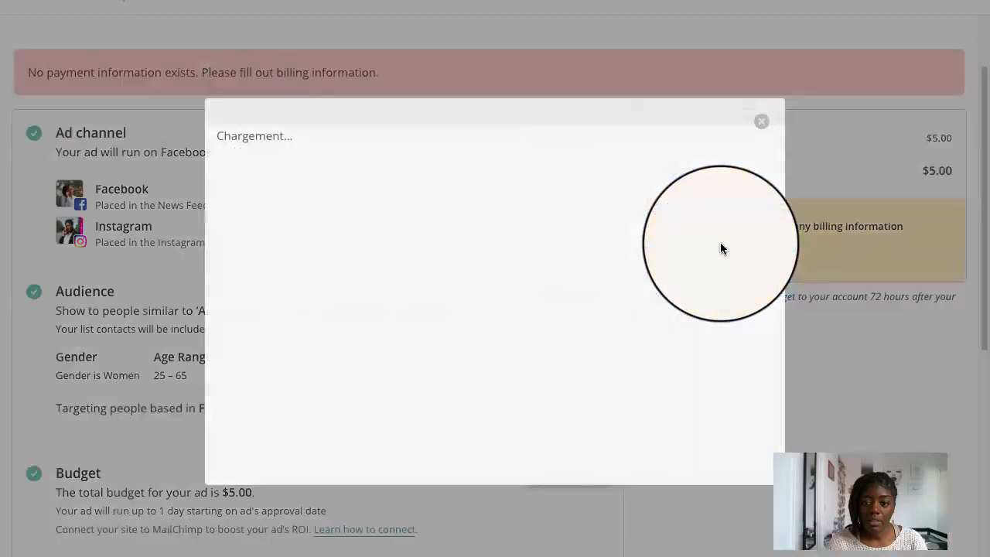
scroll(624, 306, down, 1)
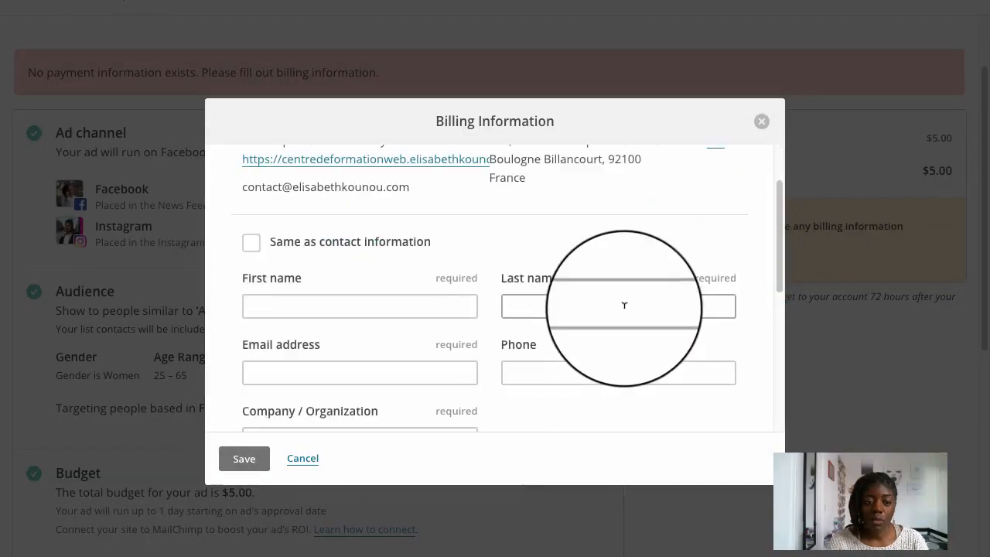
scroll(624, 306, down, 2)
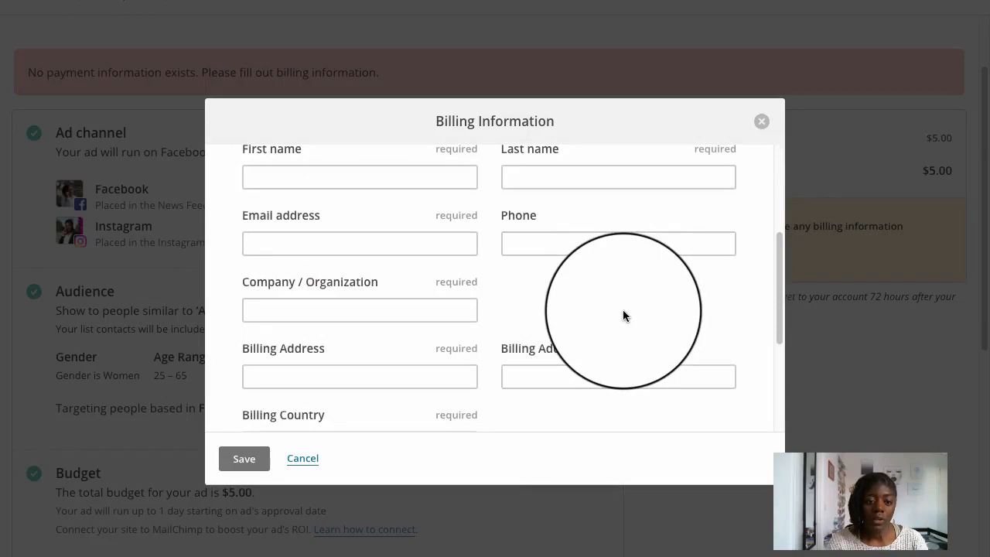
scroll(624, 314, down, 3)
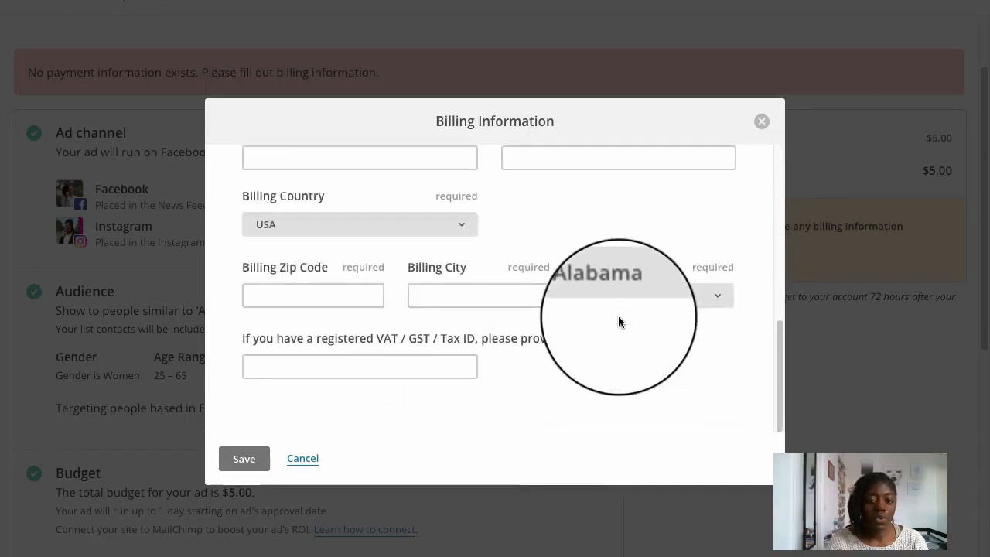
scroll(618, 322, up, 6)
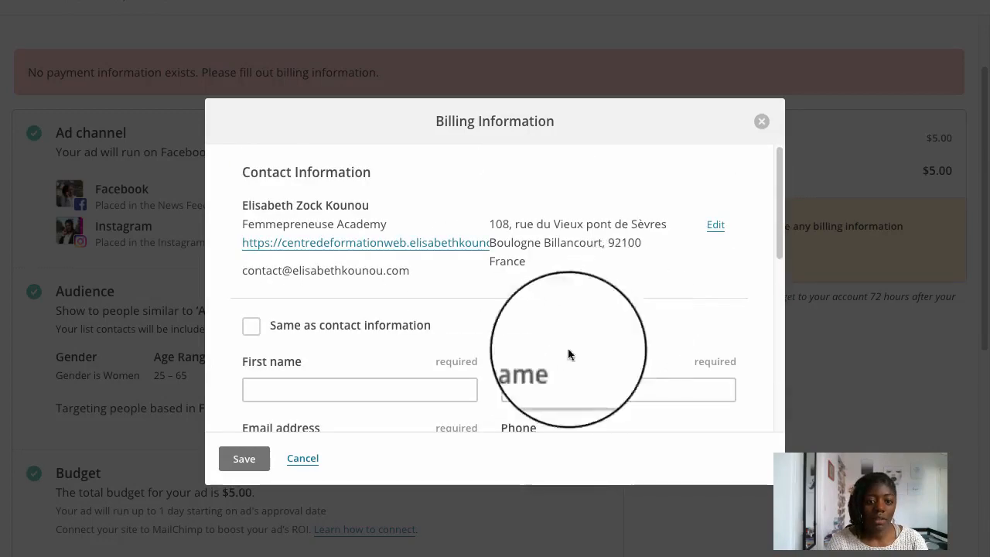
scroll(407, 358, down, 1)
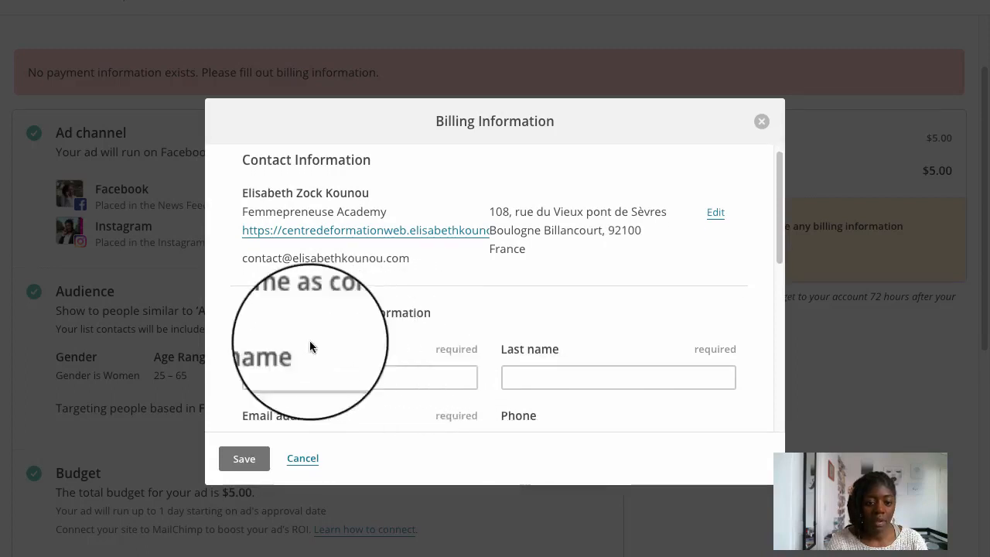
click(277, 317)
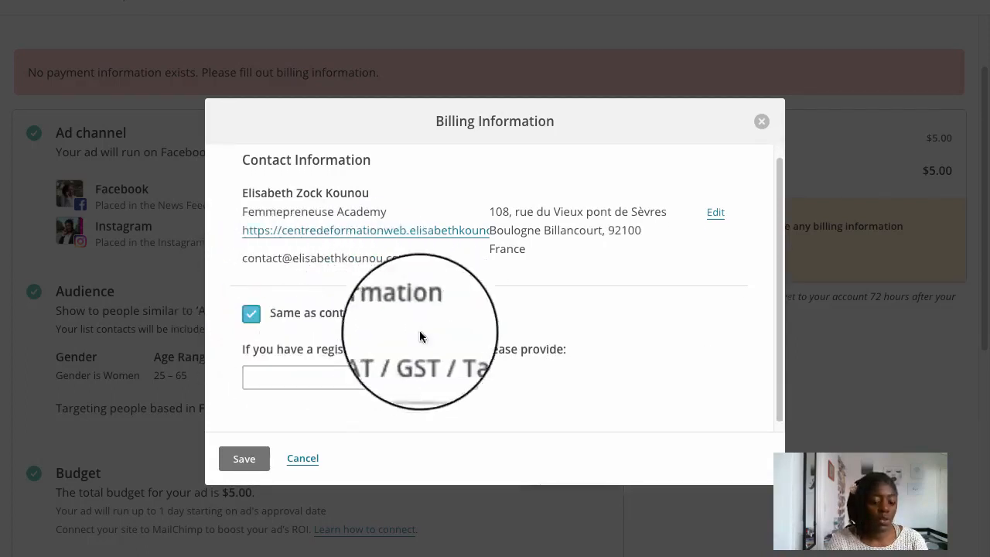
click(254, 461)
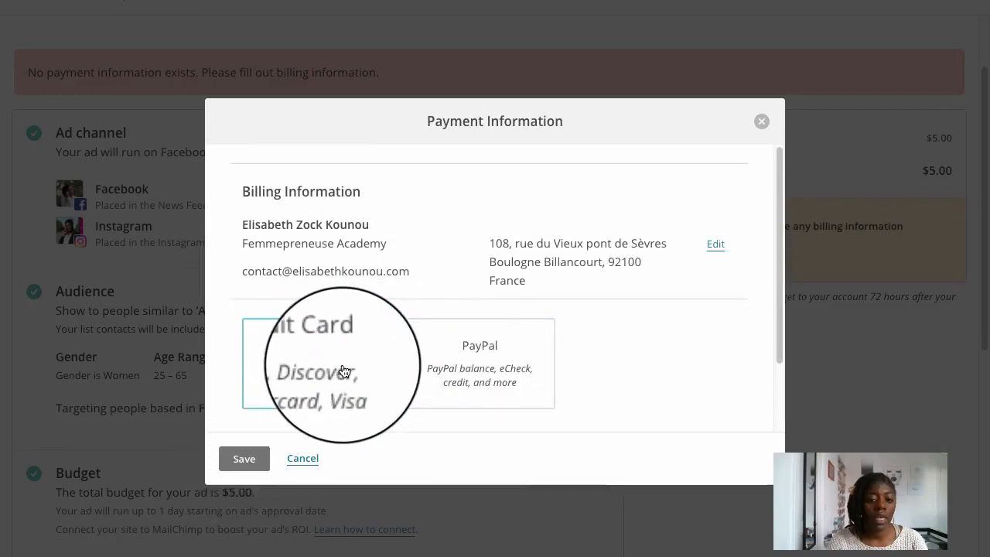
click(344, 370)
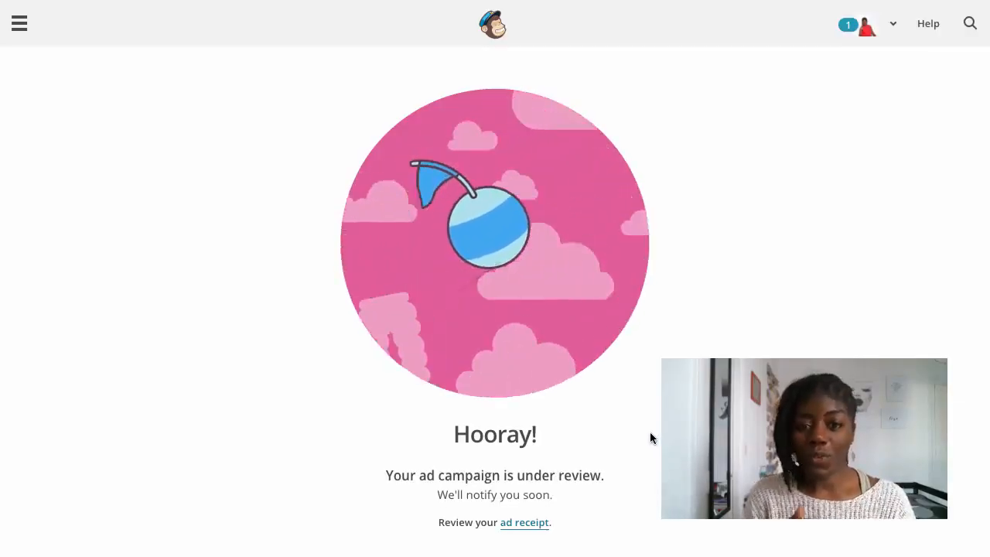